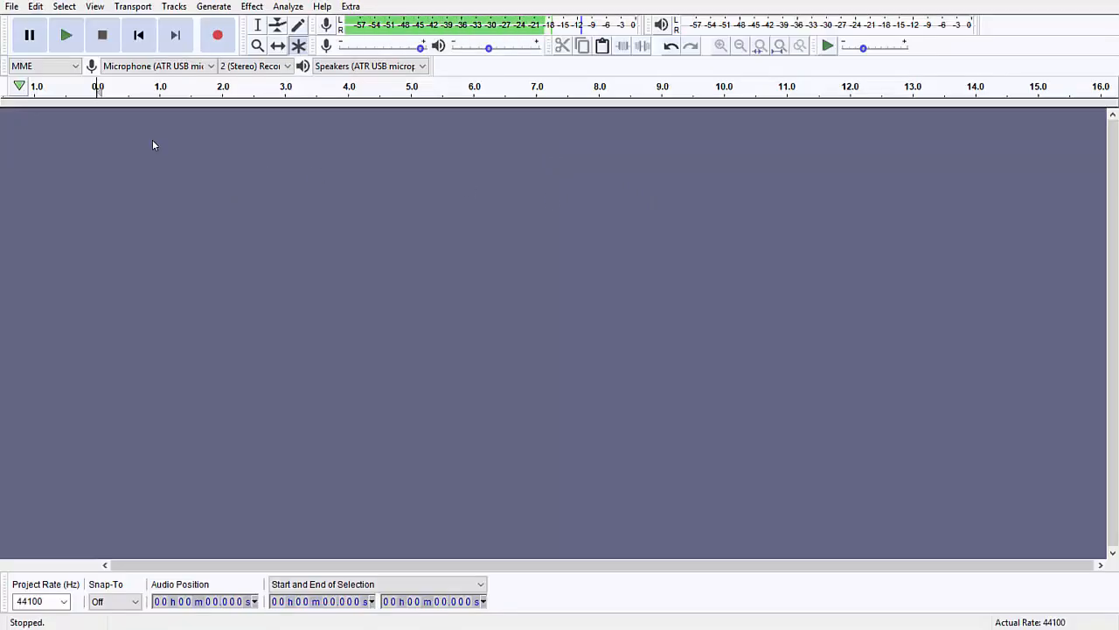
- Import the Remove-vocal-voice audio file, making a copy of the file before editing
{"action": "left_click", "coordinate": [12, 6]}
{"action": "mouse_move", "coordinate": [35, 58]}
{"action": "left_click", "coordinate": [210, 48]}
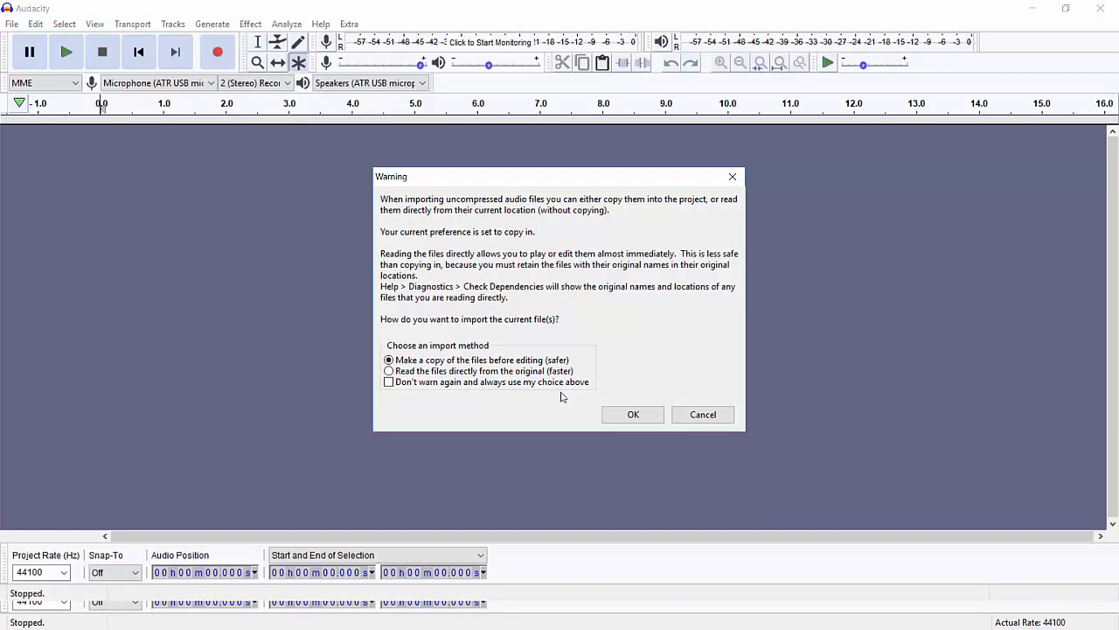
{"action": "left_click", "coordinate": [612, 409]}
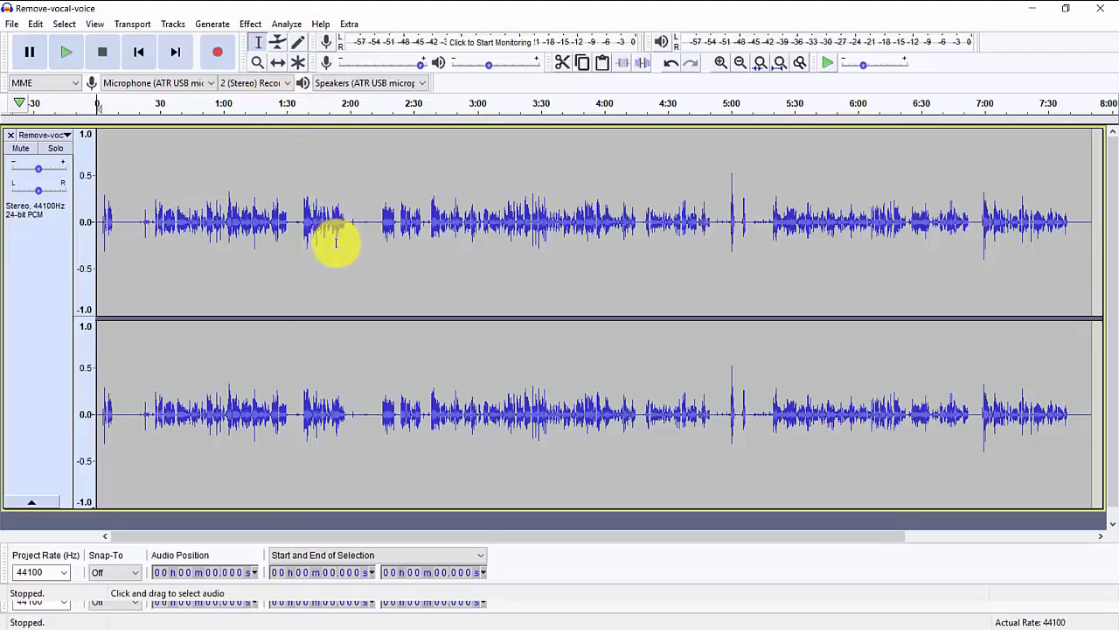
- Select the audio from about 2:14 to 4:20 and play back part of the selection
{"action": "left_click_drag", "start_coordinate": [380, 261], "coordinate": [644, 293]}
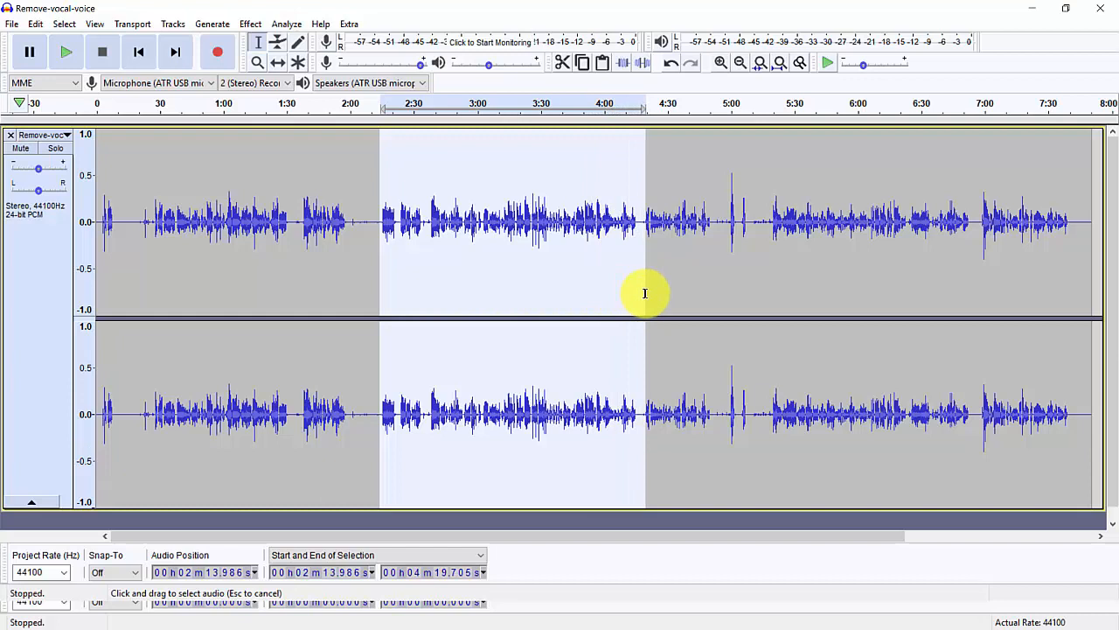
{"action": "left_click", "coordinate": [65, 53]}
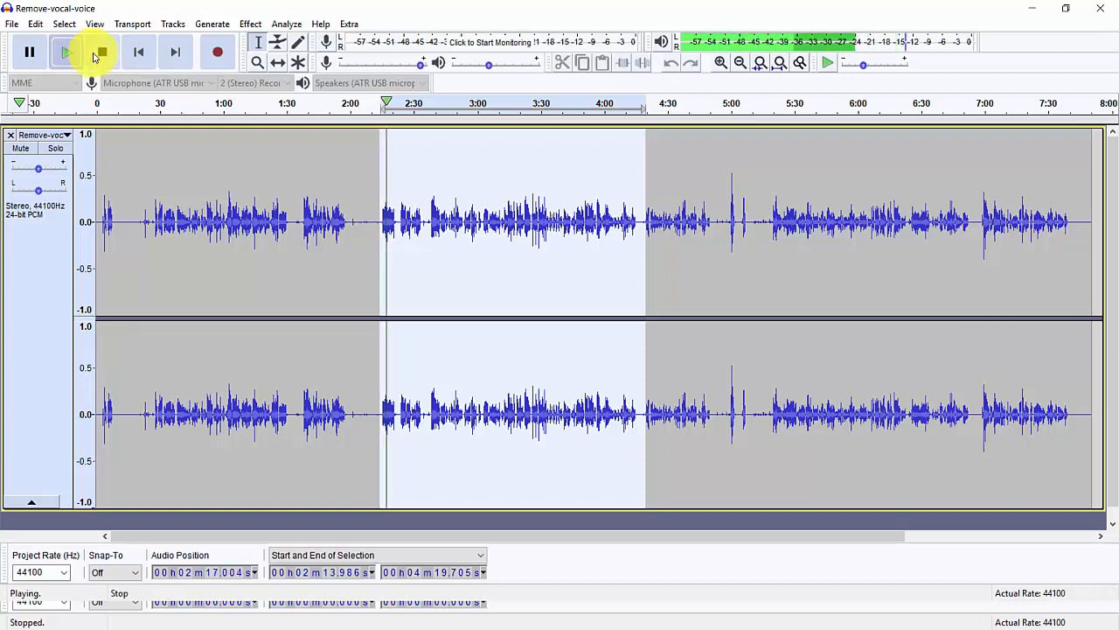
{"action": "left_click", "coordinate": [101, 53]}
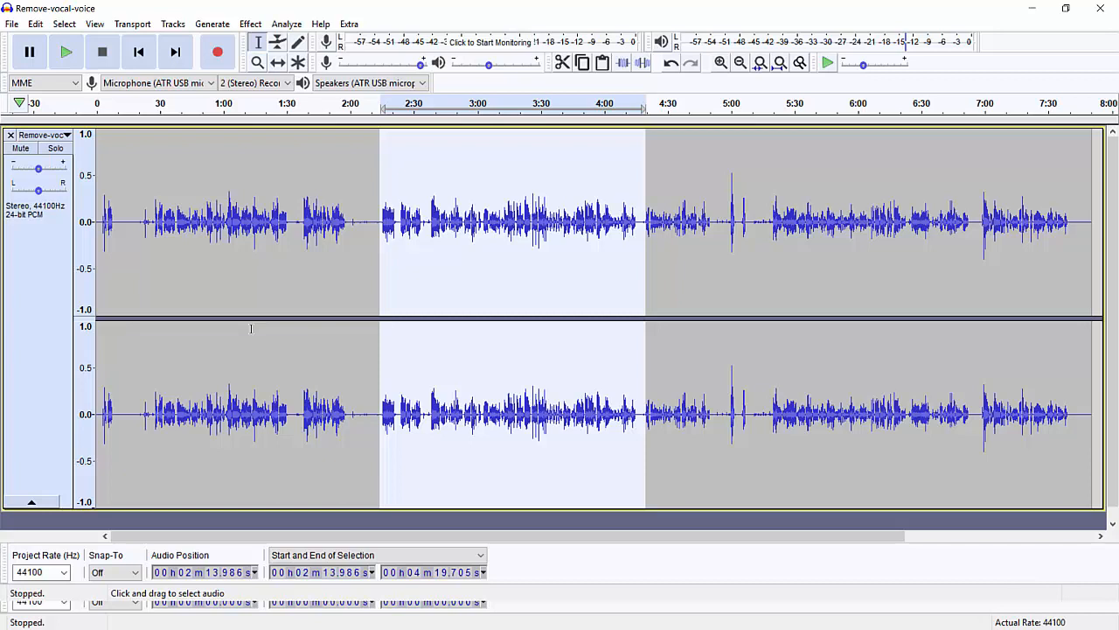
{"action": "left_click", "coordinate": [251, 23]}
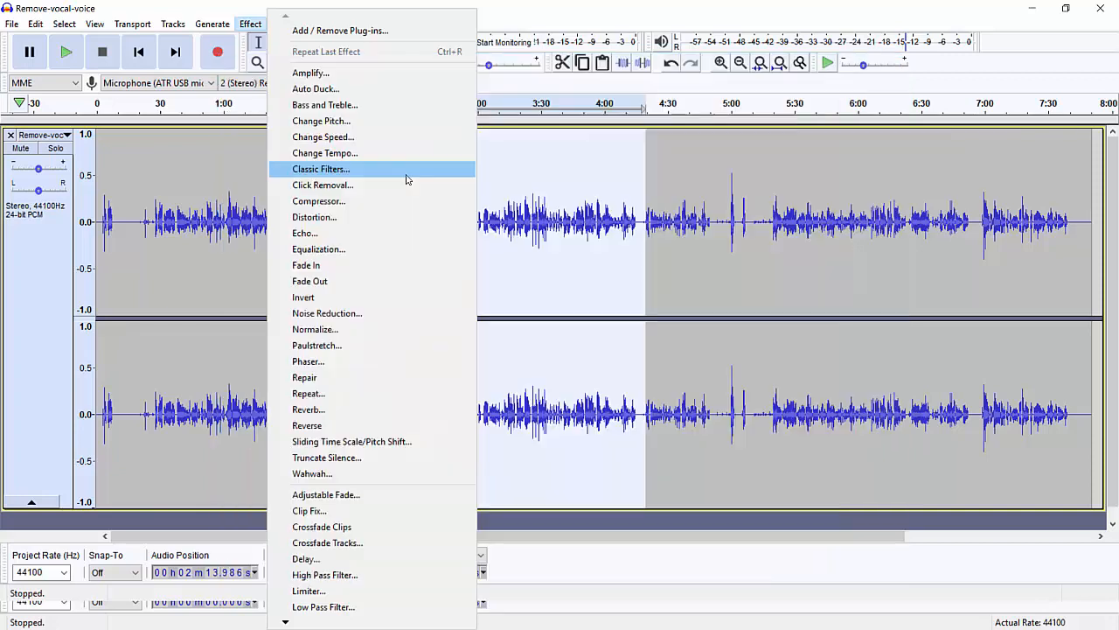
{"action": "left_click", "coordinate": [651, 271]}
{"action": "left_click", "coordinate": [321, 279]}
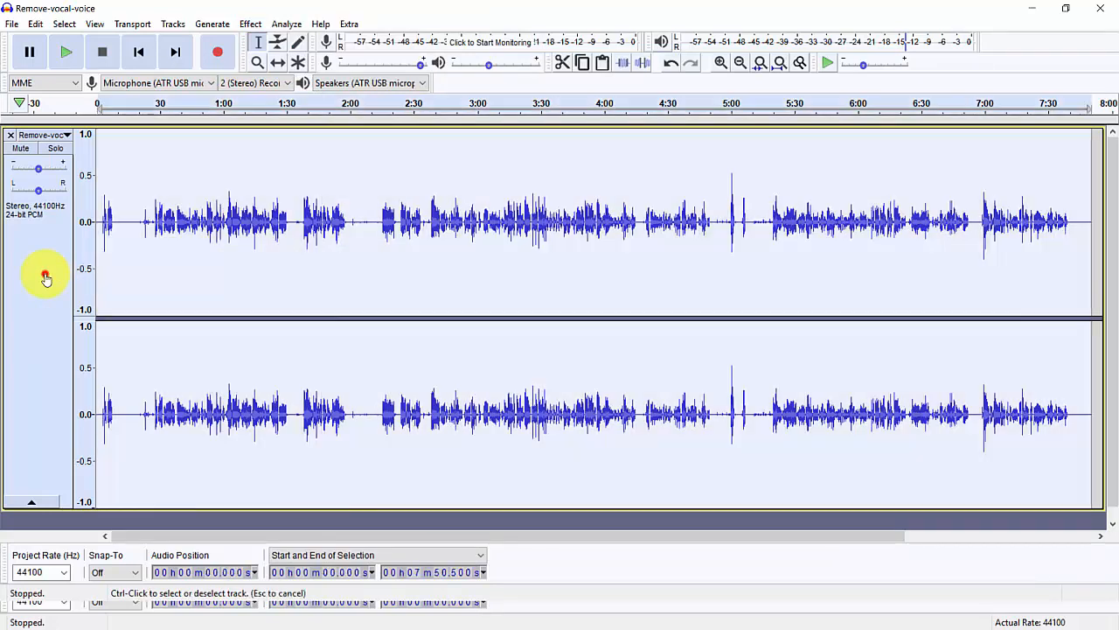
- Toggle the whole track's selection on and off, and select the range from about 2:13 to 4:17
{"action": "left_click", "coordinate": [44, 277]}
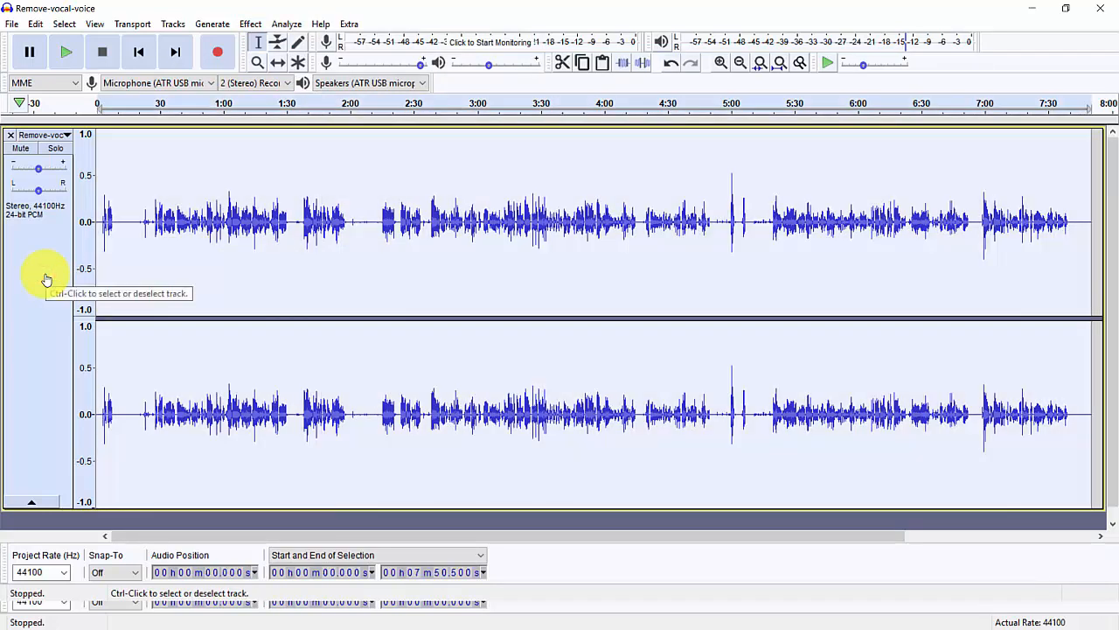
{"action": "left_click", "coordinate": [43, 275], "text": "ctrl"}
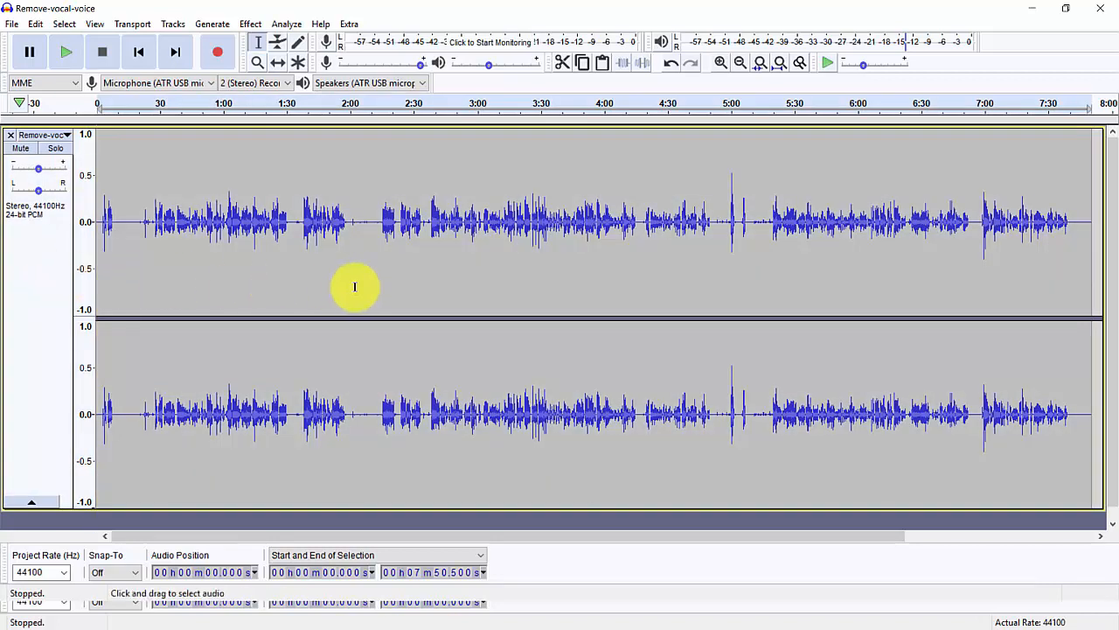
{"action": "left_click_drag", "start_coordinate": [377, 274], "coordinate": [639, 311]}
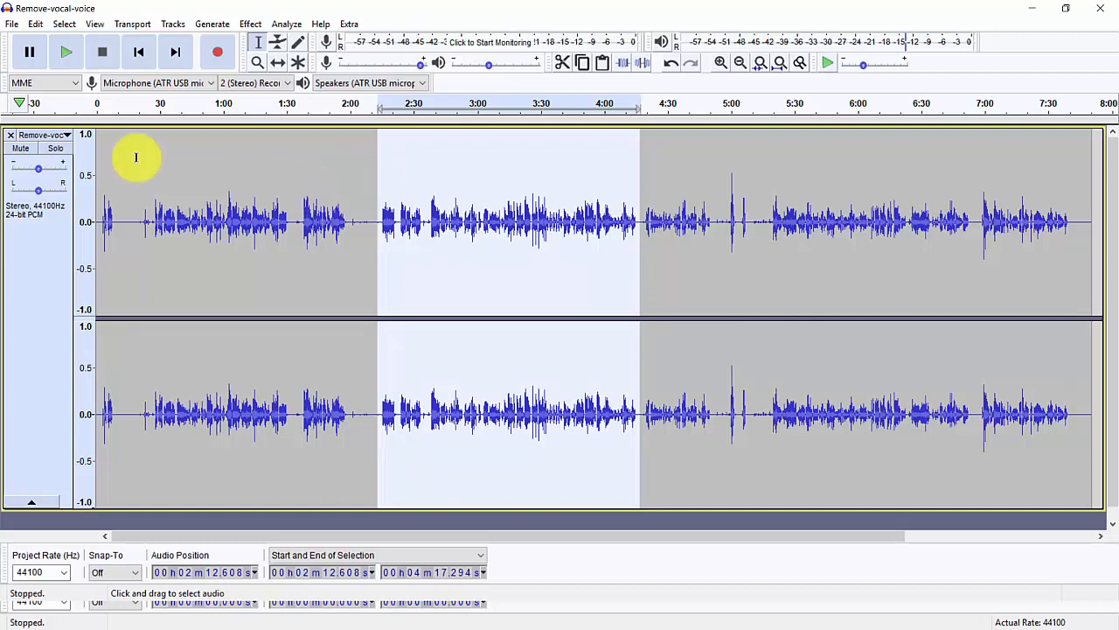
- Add four envelope control points around the loud peak at 5:00 with the Envelope tool
{"action": "left_click", "coordinate": [276, 43]}
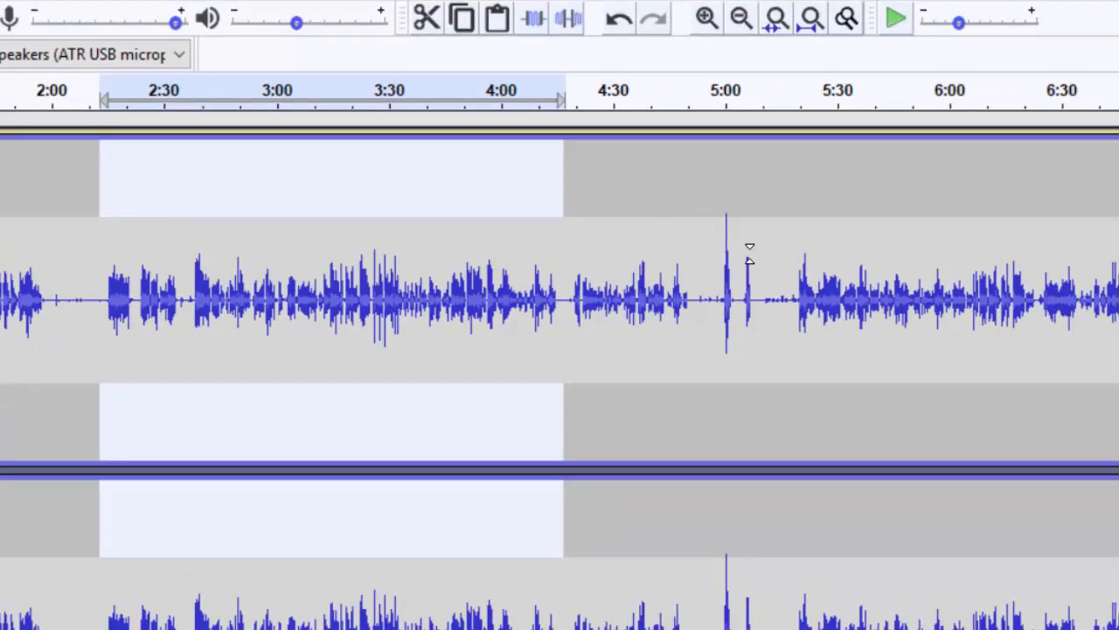
{"action": "left_click", "coordinate": [694, 181]}
{"action": "left_click", "coordinate": [712, 185]}
{"action": "left_click", "coordinate": [752, 188]}
{"action": "left_click", "coordinate": [766, 189]}
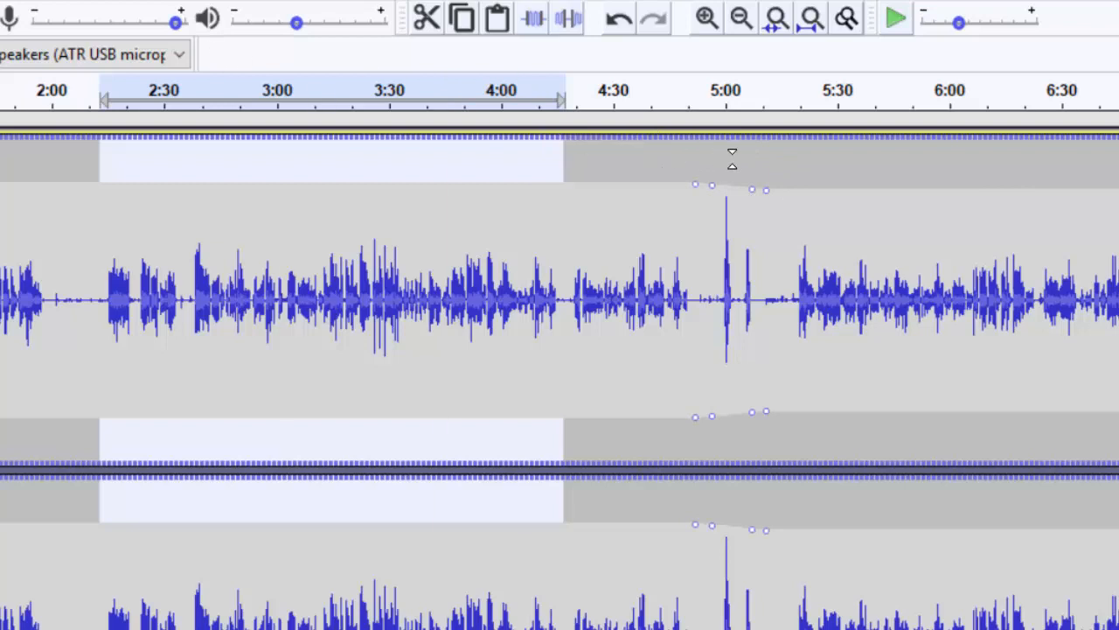
- Lower the two inner envelope points around the 5:00 peak and move the last outer point to about 5:19
{"action": "left_click_drag", "start_coordinate": [713, 185], "coordinate": [759, 245]}
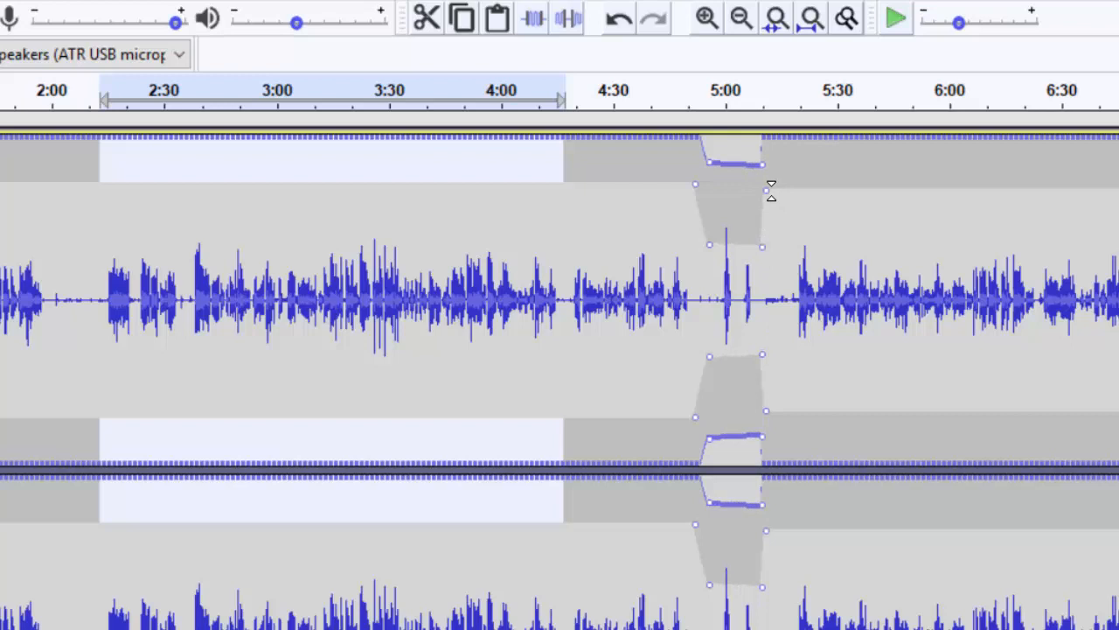
{"action": "left_click_drag", "start_coordinate": [767, 190], "coordinate": [795, 191]}
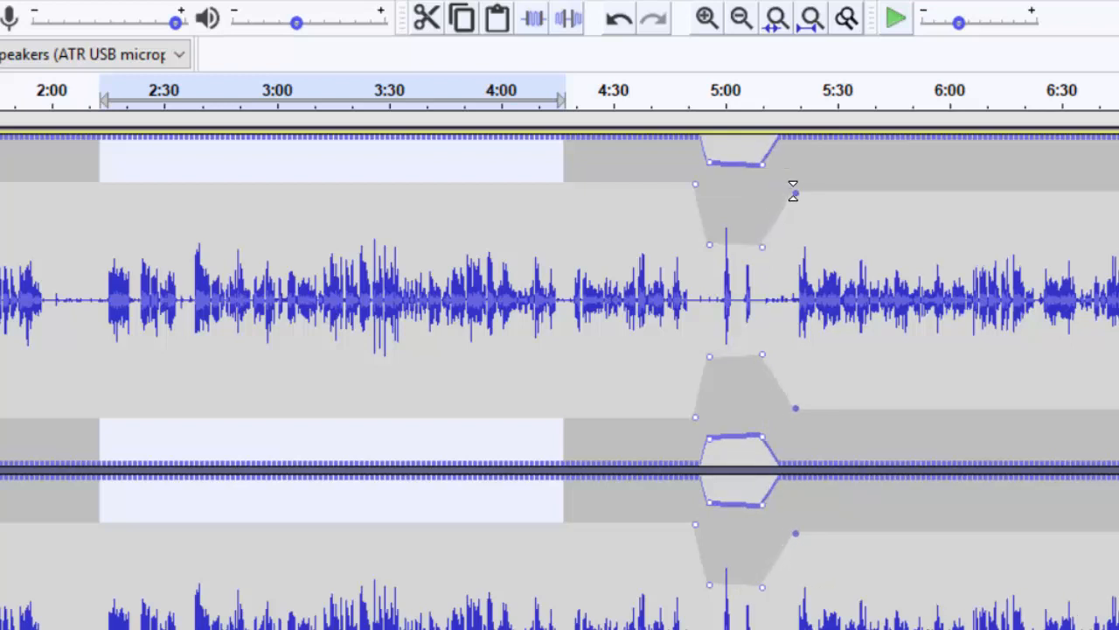
{"action": "left_click_drag", "start_coordinate": [762, 243], "coordinate": [765, 245]}
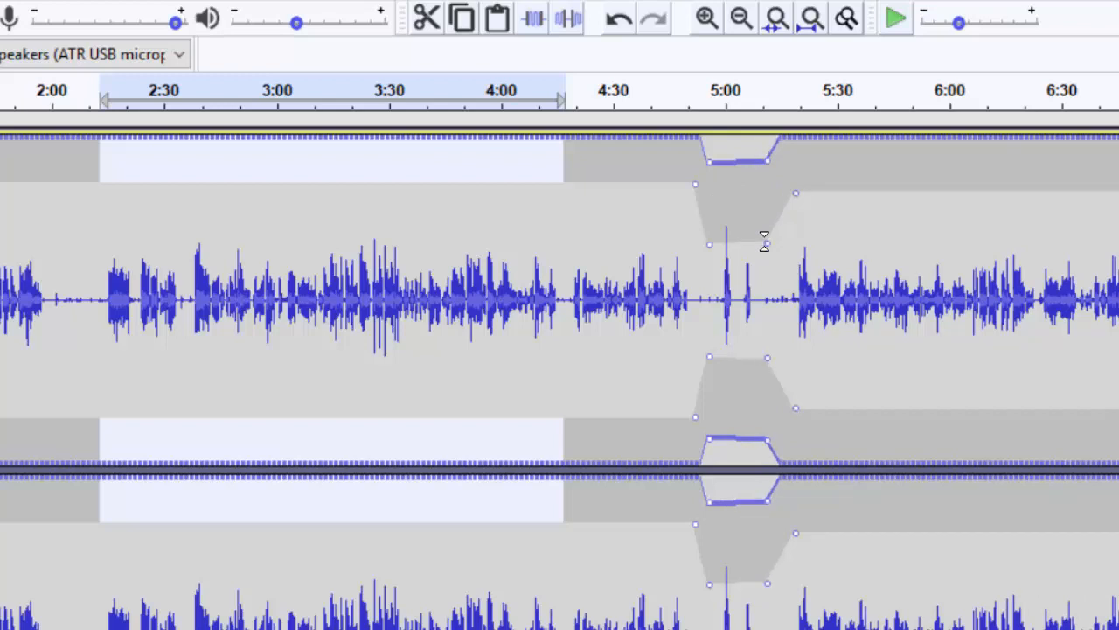
- Try removing and restoring the inner envelope point near 5:11, and undo all the envelope edits
{"action": "left_click", "coordinate": [764, 241]}
{"action": "left_click_drag", "start_coordinate": [764, 242], "coordinate": [696, 97]}
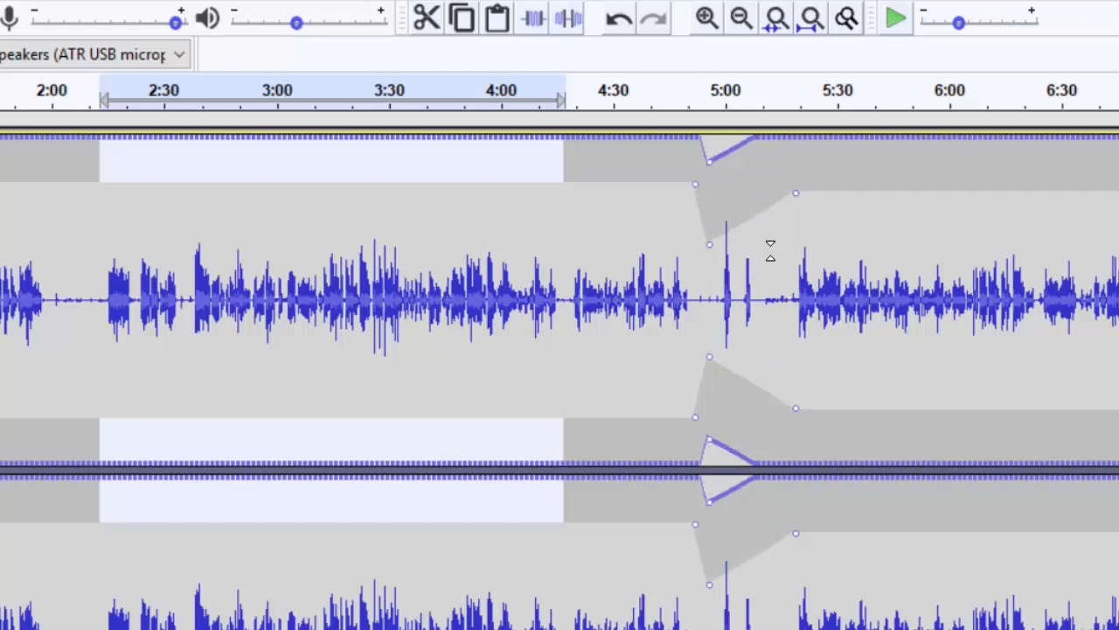
{"action": "left_click", "coordinate": [771, 245]}
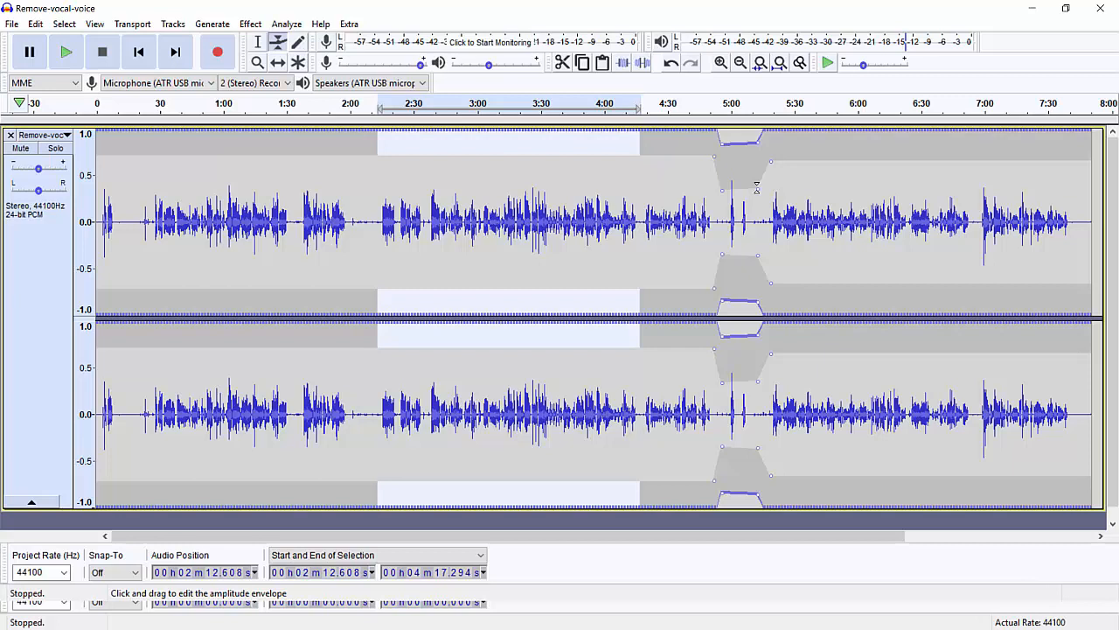
{"action": "key", "text": "ctrl+z"}
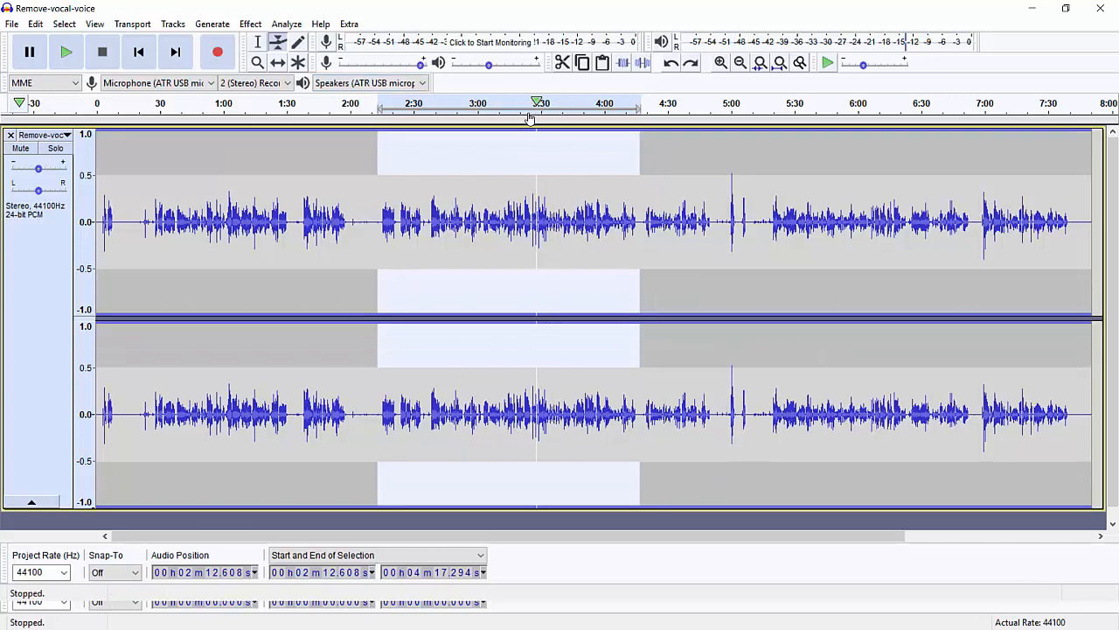
- Select the tallest part of the loud peak, from about 5:00.52 to 5:00.61, with the Selection tool
{"action": "left_click", "coordinate": [298, 42]}
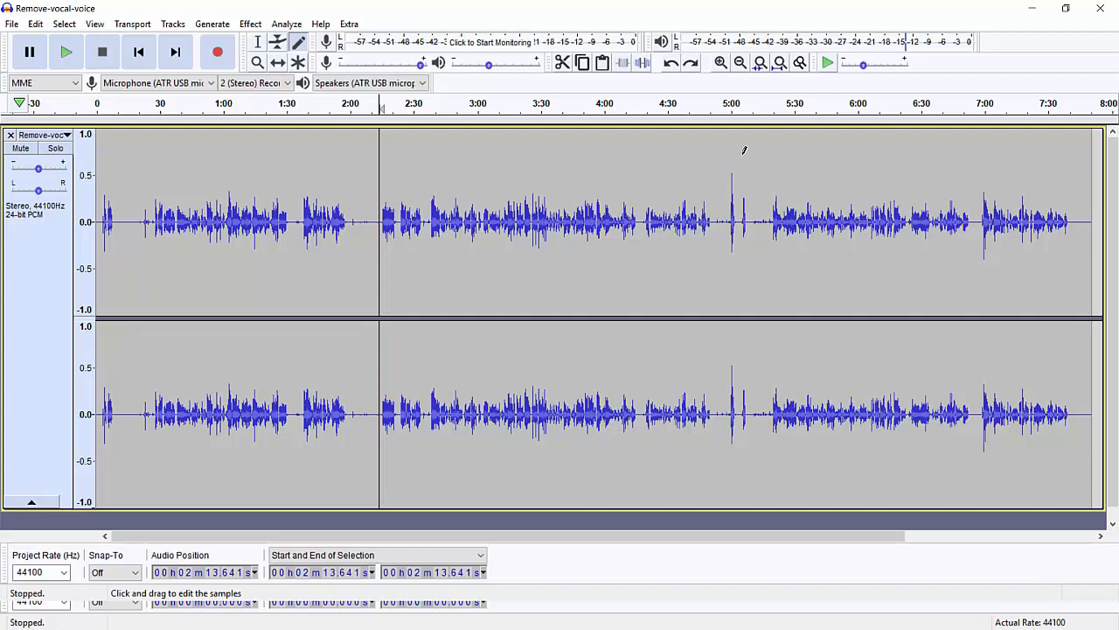
{"action": "left_click", "coordinate": [257, 42]}
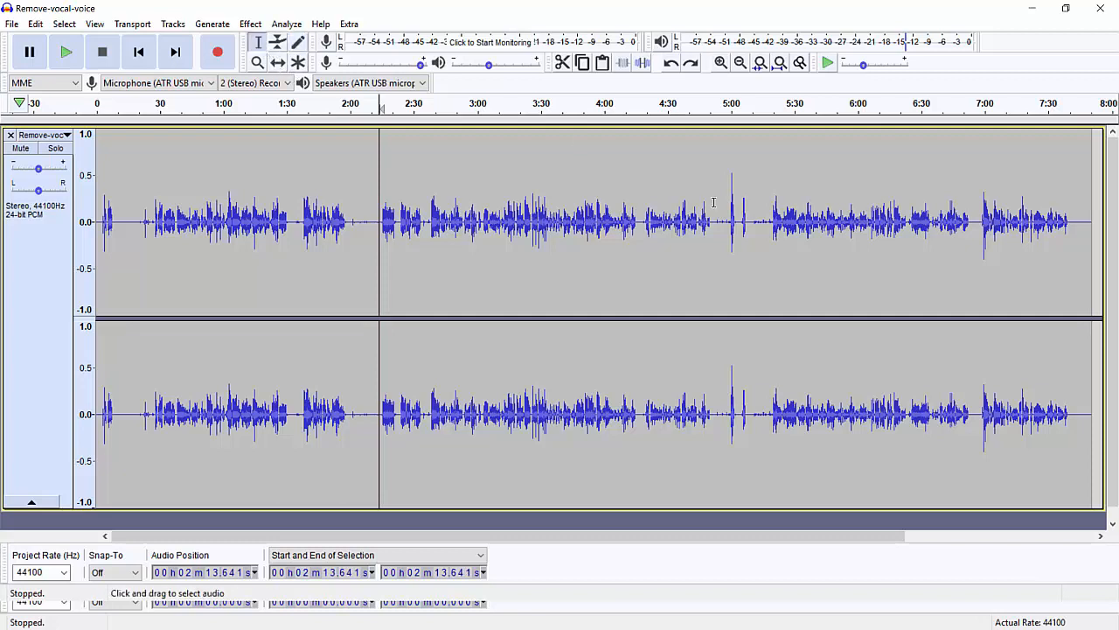
{"action": "left_click_drag", "start_coordinate": [724, 219], "coordinate": [738, 221]}
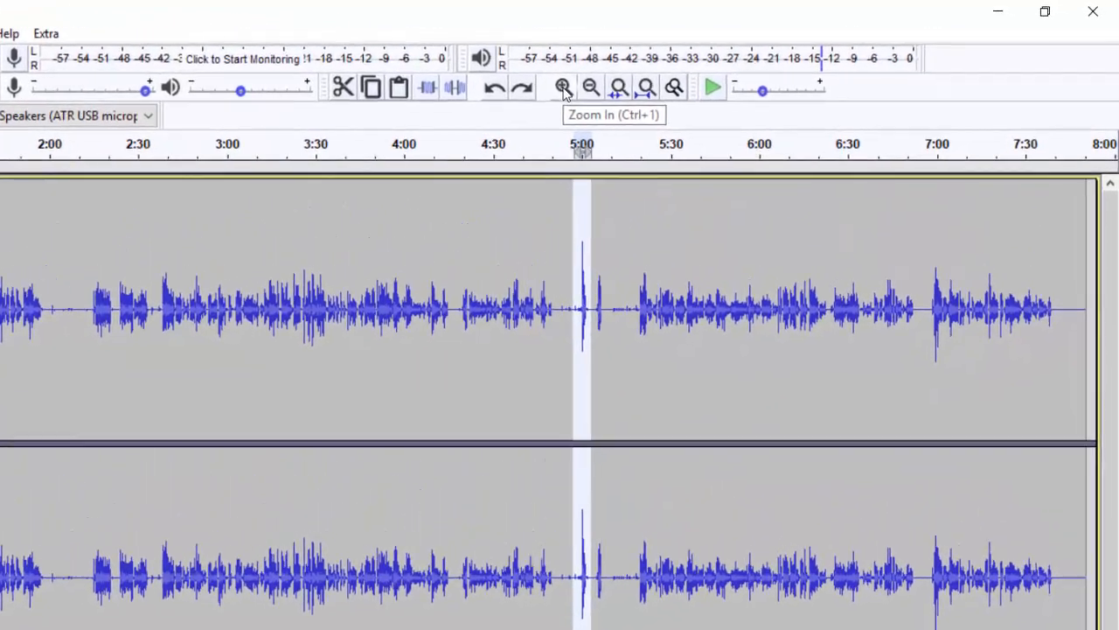
{"action": "left_click", "coordinate": [552, 90]}
{"action": "left_click", "coordinate": [552, 91]}
{"action": "left_click", "coordinate": [552, 90]}
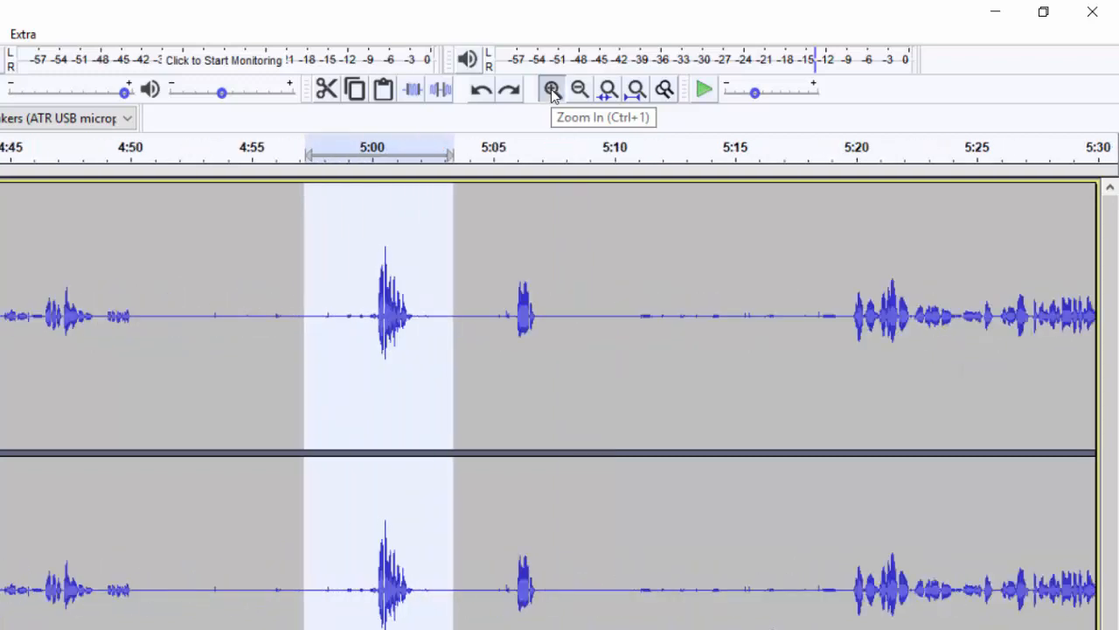
{"action": "left_click", "coordinate": [552, 90]}
{"action": "left_click", "coordinate": [552, 90]}
{"action": "left_click", "coordinate": [552, 91]}
{"action": "left_click", "coordinate": [552, 90]}
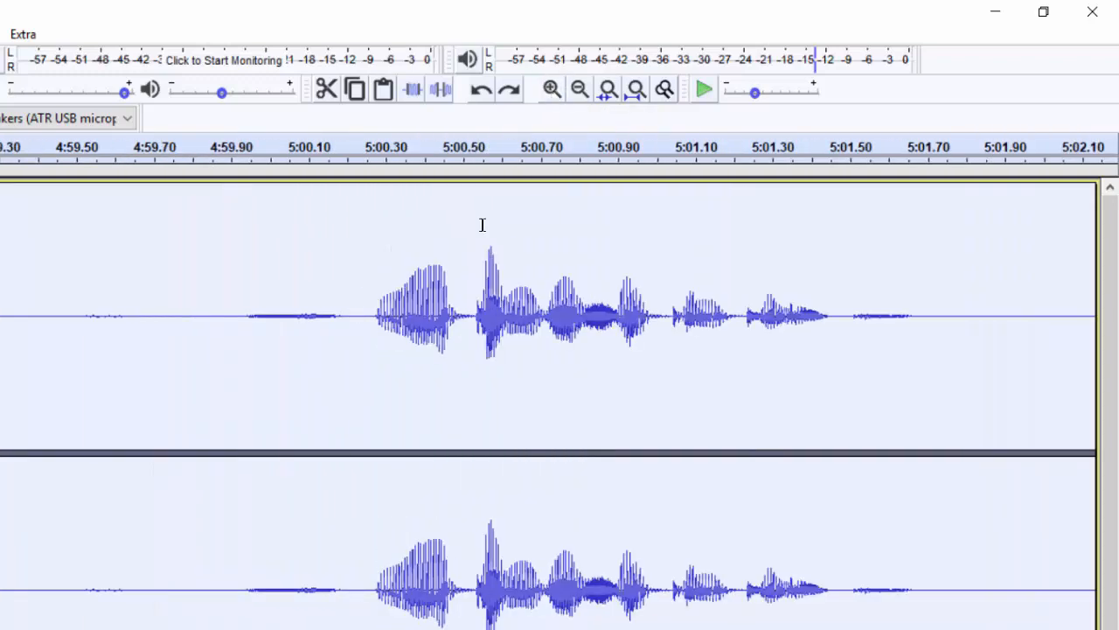
{"action": "left_click", "coordinate": [491, 234]}
{"action": "left_click_drag", "start_coordinate": [470, 236], "coordinate": [504, 237]}
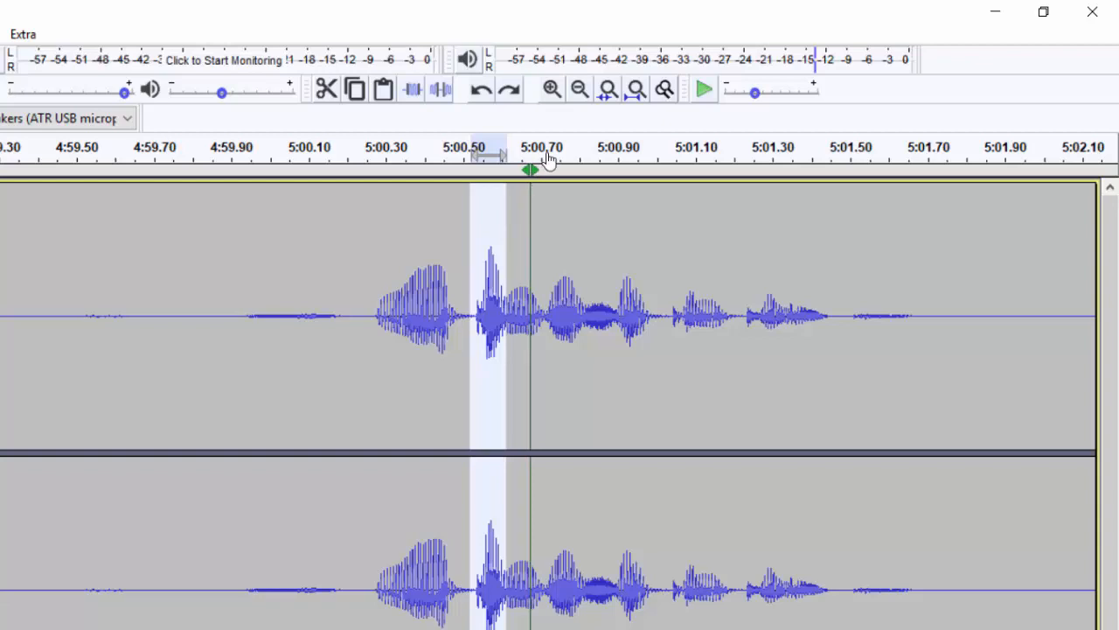
- Redraw the individual samples of the spike near 5:00.567 in both stereo channels with the Draw tool
{"action": "left_click", "coordinate": [551, 90]}
{"action": "left_click", "coordinate": [552, 90]}
{"action": "left_click", "coordinate": [552, 90]}
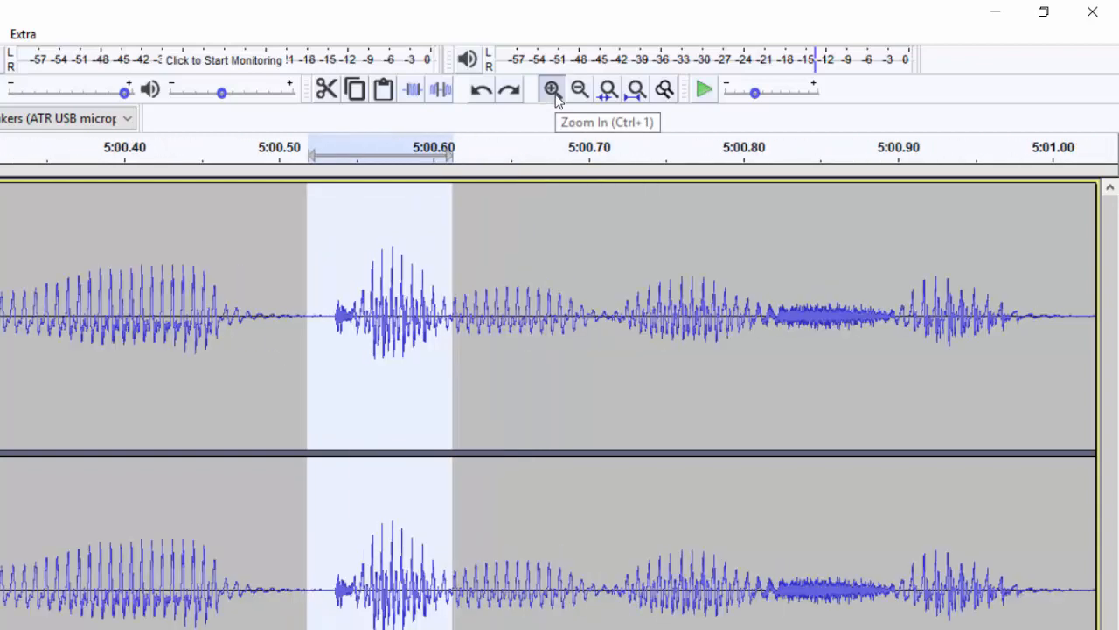
{"action": "left_click", "coordinate": [551, 90]}
{"action": "left_click", "coordinate": [552, 90]}
{"action": "left_click", "coordinate": [552, 90]}
{"action": "left_click", "coordinate": [552, 90]}
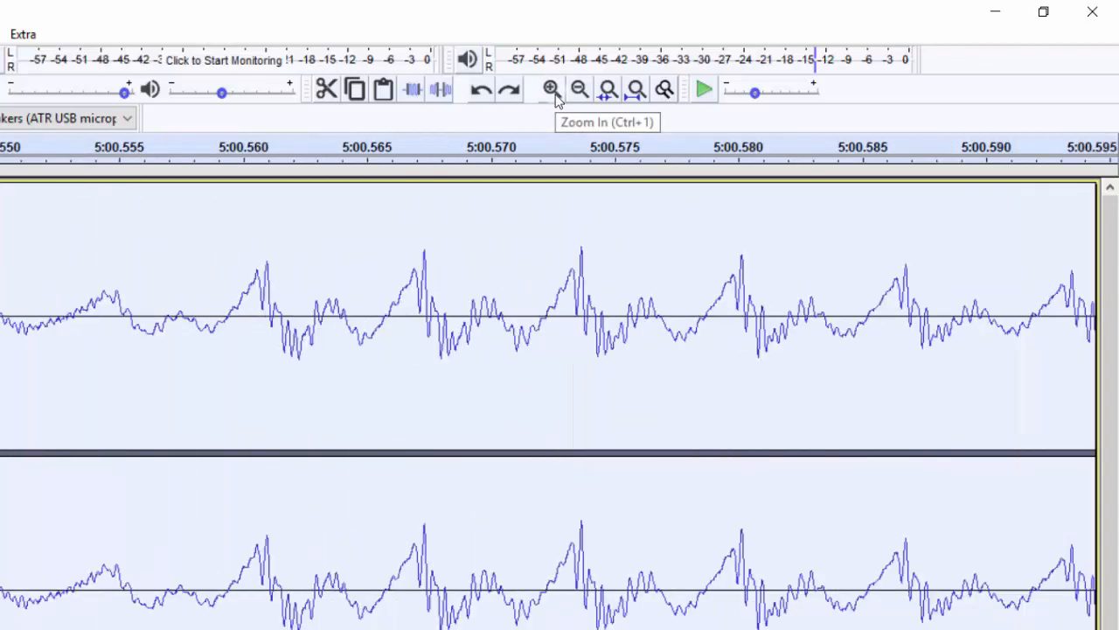
{"action": "left_click", "coordinate": [552, 90]}
{"action": "left_click", "coordinate": [551, 90]}
{"action": "left_click", "coordinate": [552, 90]}
{"action": "left_click", "coordinate": [552, 90]}
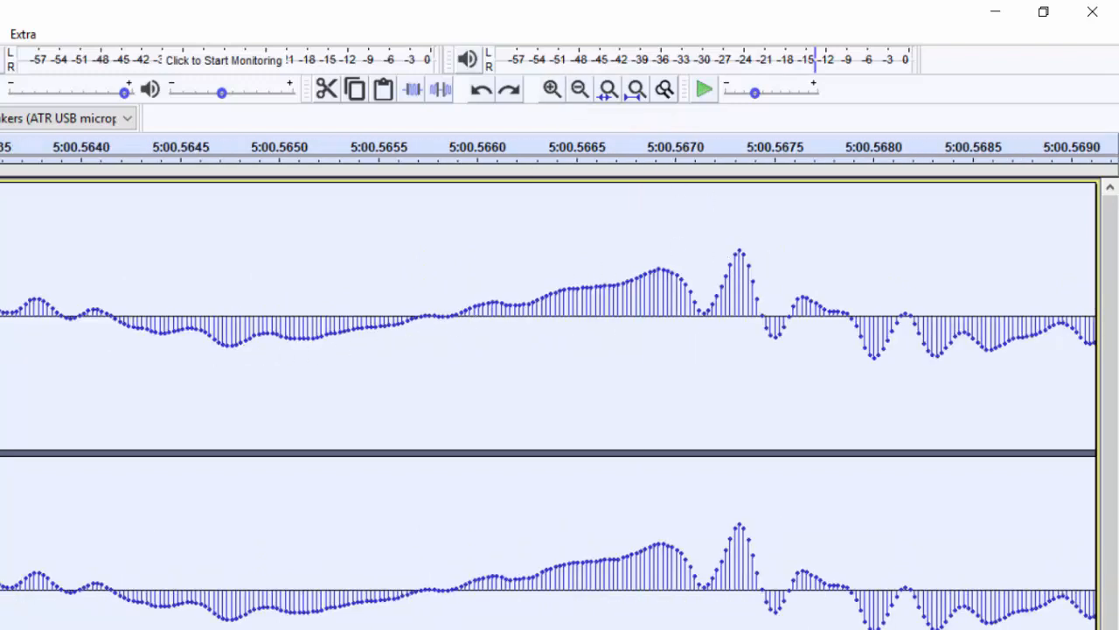
{"action": "key", "text": "F3"}
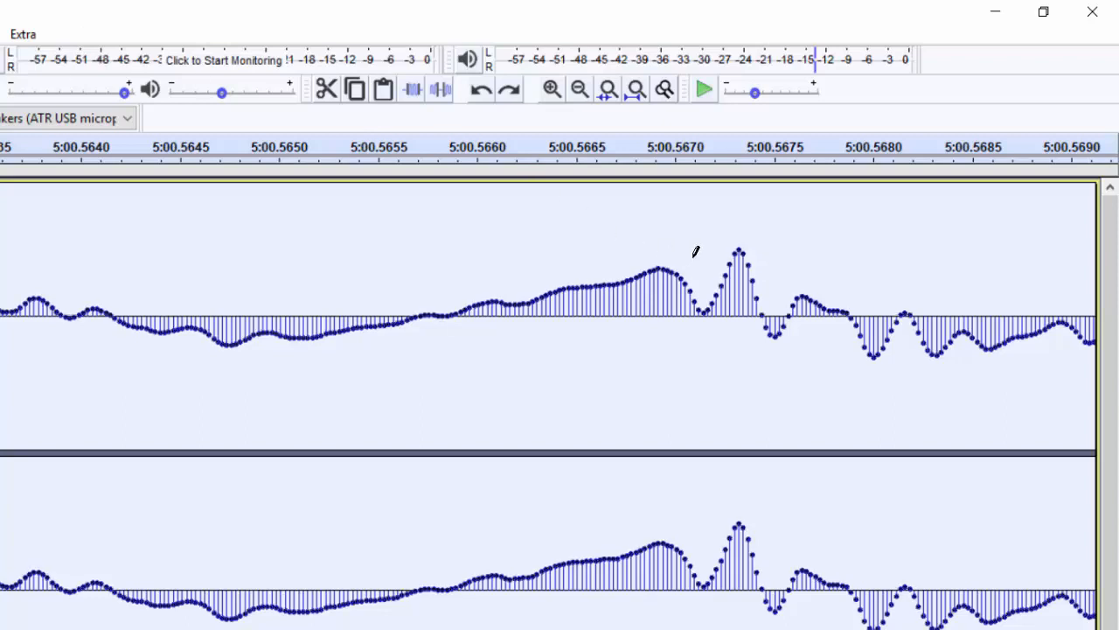
{"action": "mouse_move", "coordinate": [725, 269]}
{"action": "left_mouse_down"}
{"action": "mouse_move", "coordinate": [739, 258]}
{"action": "mouse_move", "coordinate": [749, 268]}
{"action": "mouse_move", "coordinate": [780, 331]}
{"action": "left_mouse_up"}
{"action": "mouse_move", "coordinate": [722, 556]}
{"action": "left_mouse_down"}
{"action": "mouse_move", "coordinate": [745, 542]}
{"action": "mouse_move", "coordinate": [779, 570]}
{"action": "left_mouse_up"}
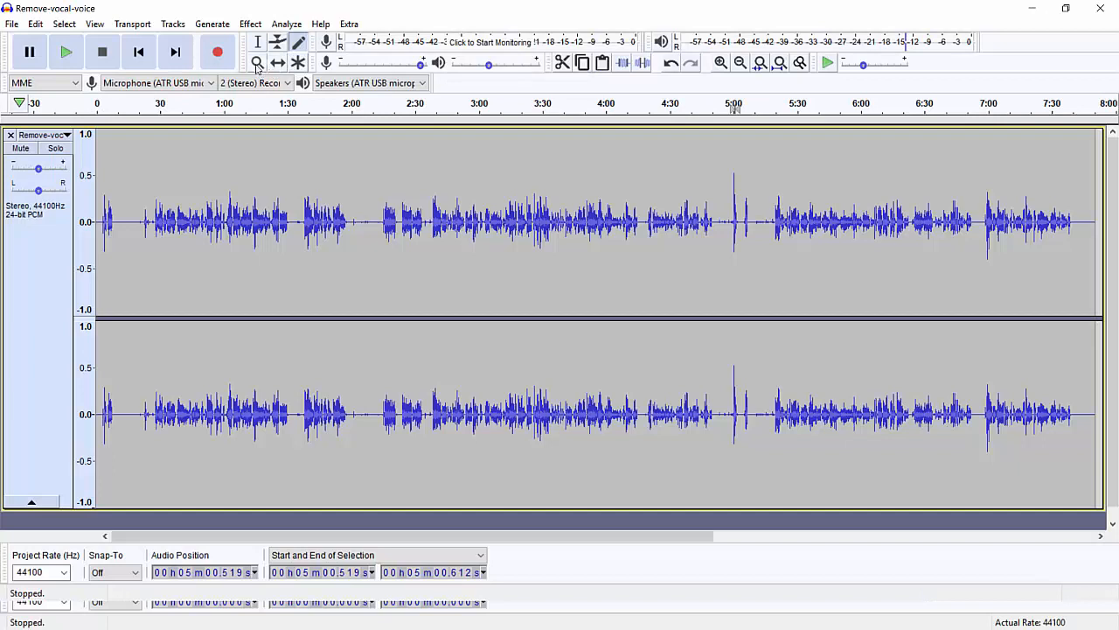
- Examine the waveform of the loud peak just after 5:00 up close with the Zoom tool
{"action": "left_click", "coordinate": [257, 63]}
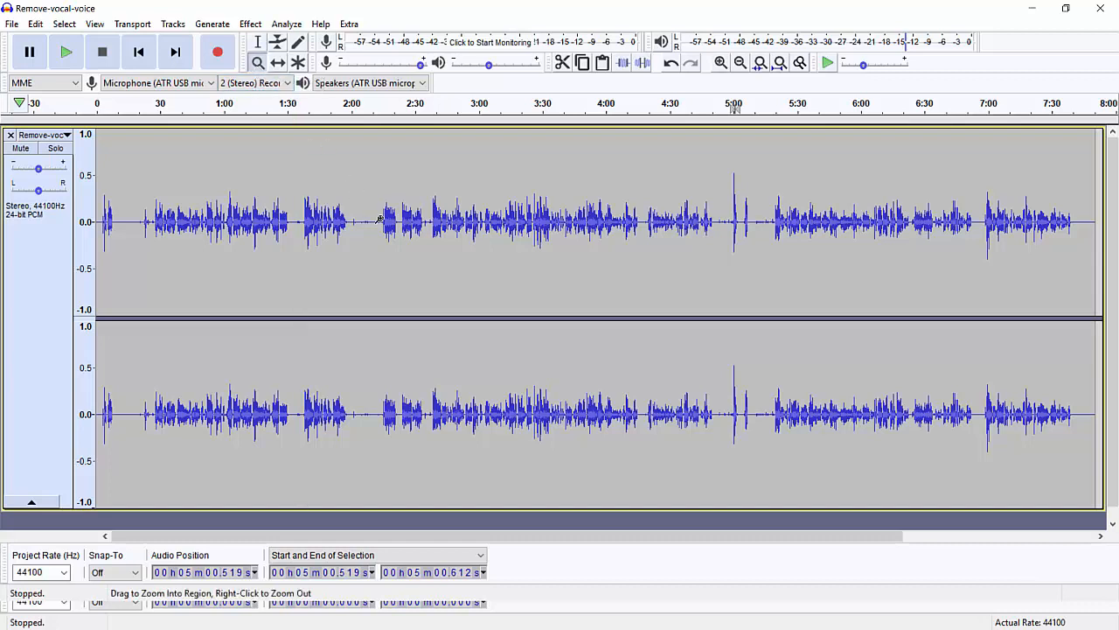
{"action": "left_click", "coordinate": [727, 234]}
{"action": "left_click", "coordinate": [727, 232]}
{"action": "left_click", "coordinate": [726, 229]}
{"action": "left_click", "coordinate": [726, 229]}
{"action": "left_click", "coordinate": [726, 229]}
{"action": "left_click", "coordinate": [745, 229]}
{"action": "left_click", "coordinate": [745, 229]}
{"action": "left_click", "coordinate": [745, 229]}
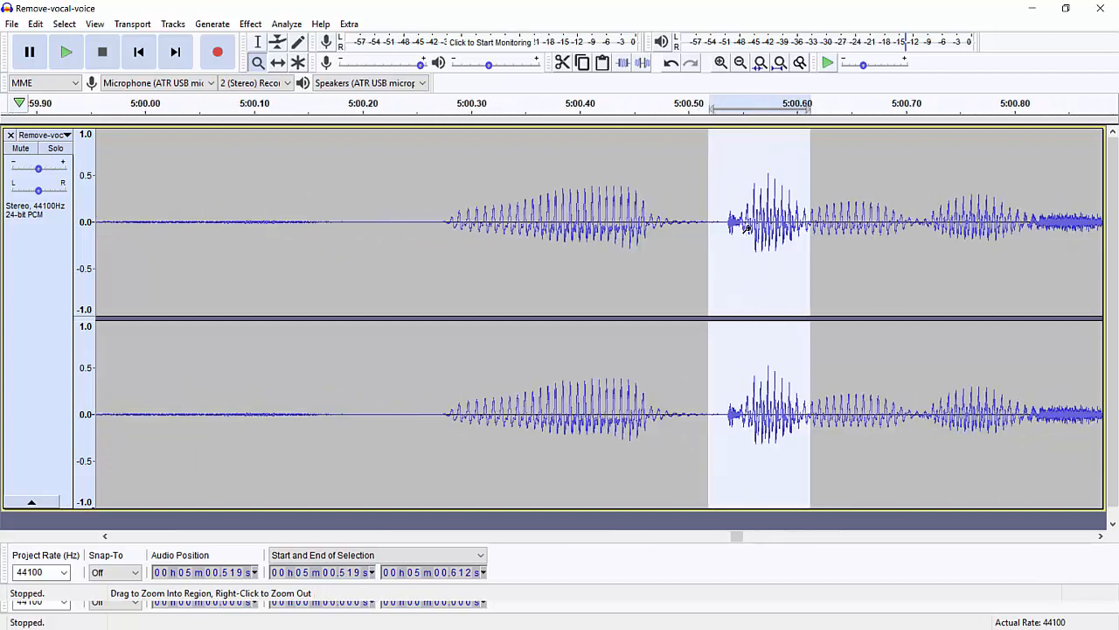
{"action": "left_click", "coordinate": [746, 229]}
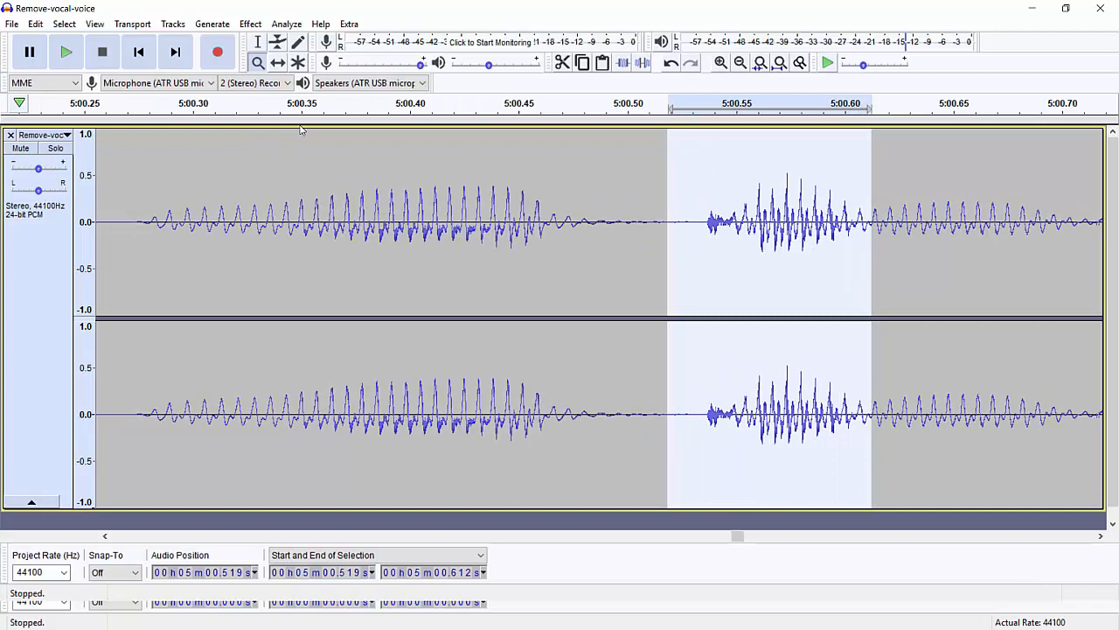
- Place the cursor at about 5:00.503 and magnify the waveform around 5:00.57 with the Zoom tool
{"action": "left_click", "coordinate": [259, 45]}
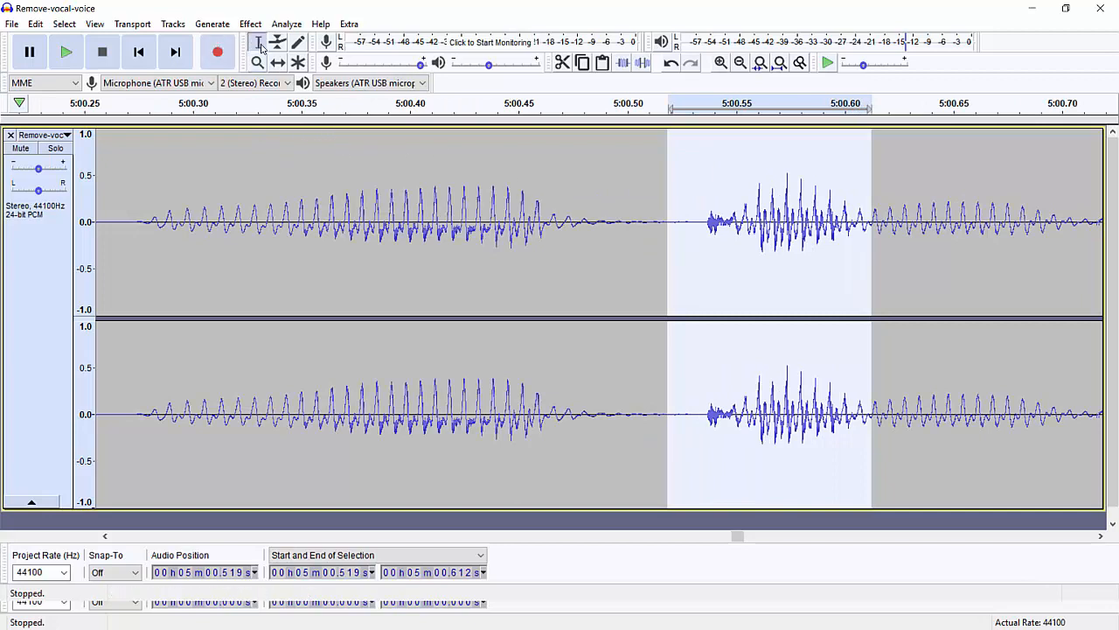
{"action": "left_click", "coordinate": [633, 236]}
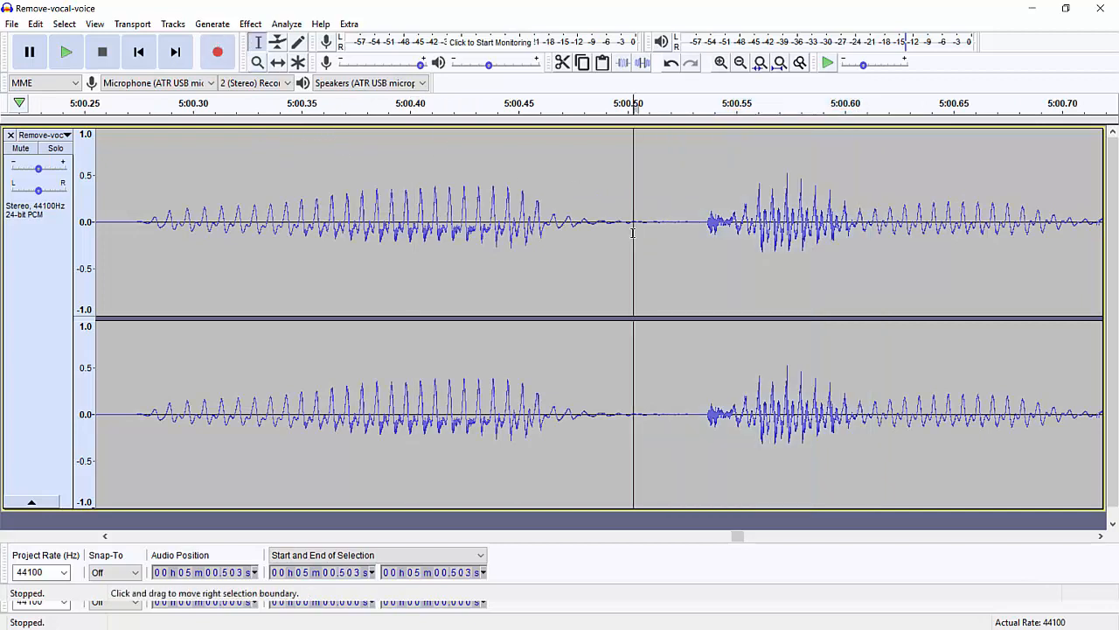
{"action": "left_click", "coordinate": [258, 63]}
{"action": "left_click", "coordinate": [778, 220]}
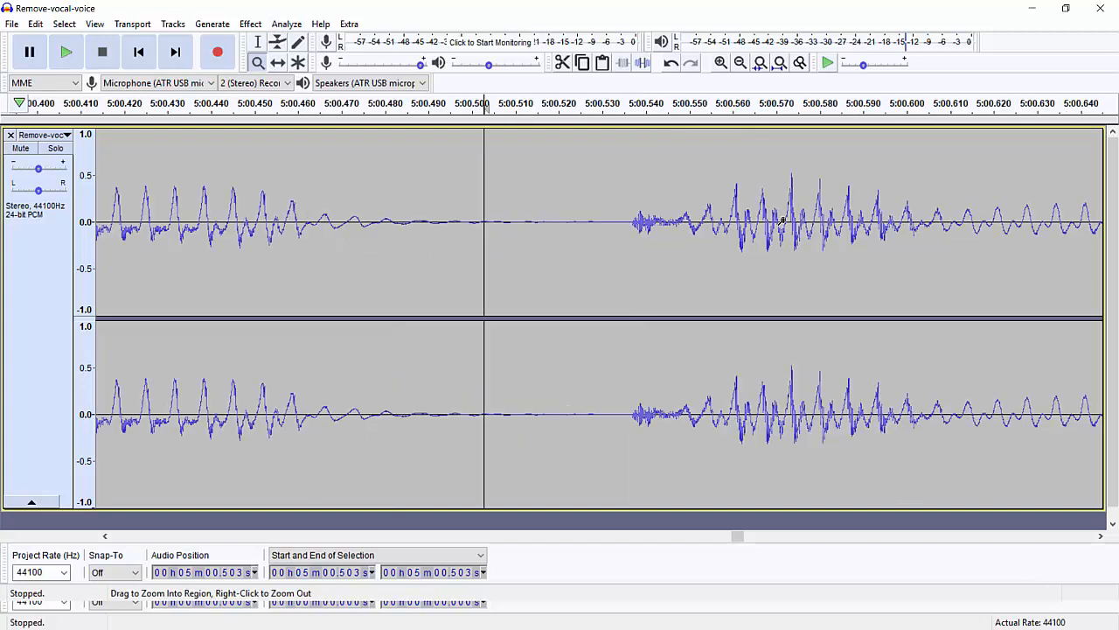
- Magnify the waveform around 5:00.573 with the Zoom tool down to the individual samples
{"action": "left_click", "coordinate": [781, 220]}
{"action": "left_click", "coordinate": [791, 221]}
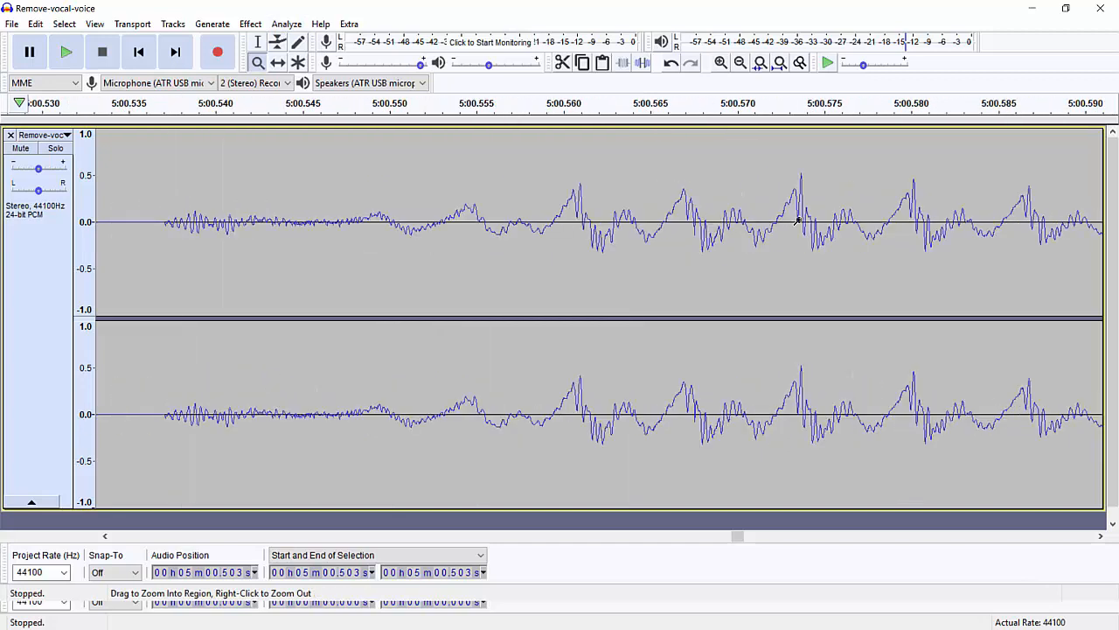
{"action": "left_click", "coordinate": [797, 221]}
{"action": "left_click", "coordinate": [798, 220]}
{"action": "left_click", "coordinate": [798, 220]}
{"action": "left_click", "coordinate": [798, 221]}
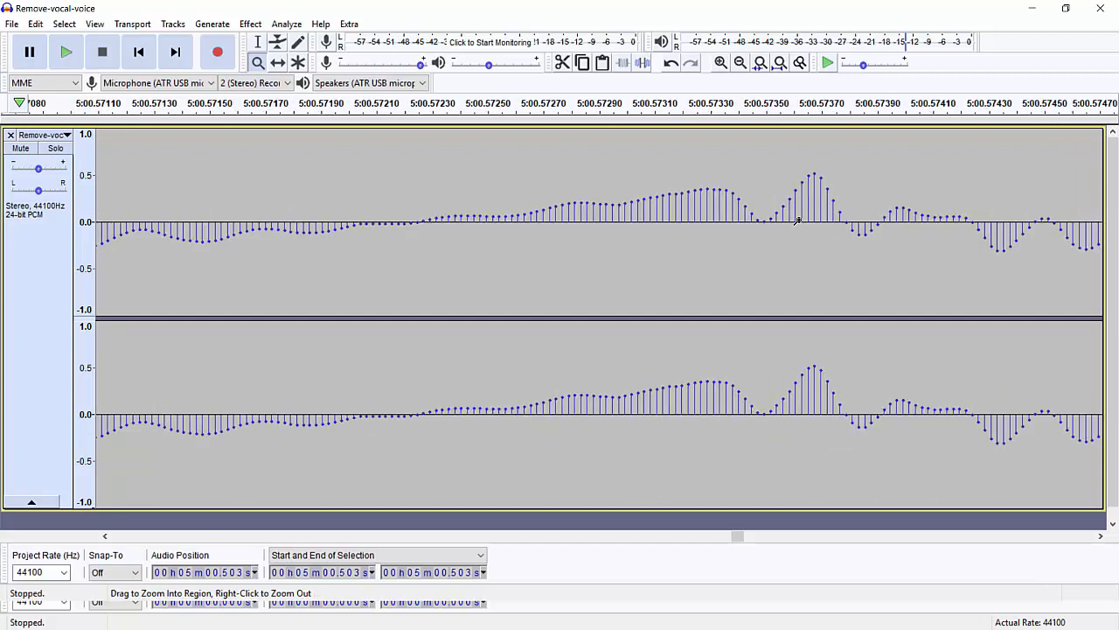
- Zoom out with the Zoom tool from the individual samples to an overview of the whole recording
{"action": "right_click", "coordinate": [798, 220]}
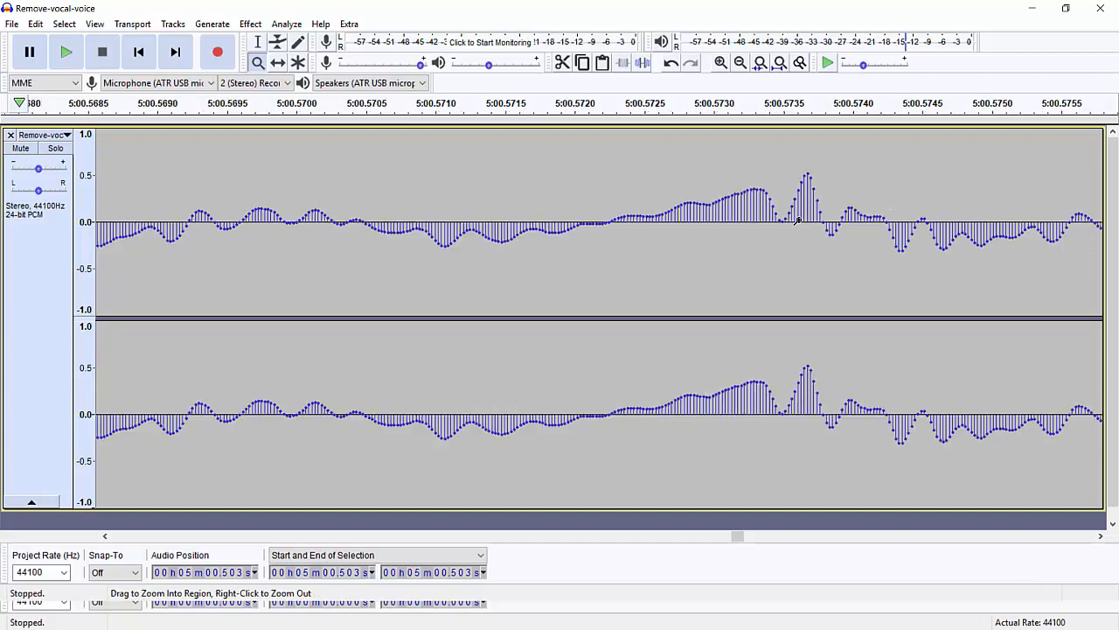
{"action": "right_click", "coordinate": [798, 221]}
{"action": "right_click", "coordinate": [797, 220]}
{"action": "right_click", "coordinate": [798, 220]}
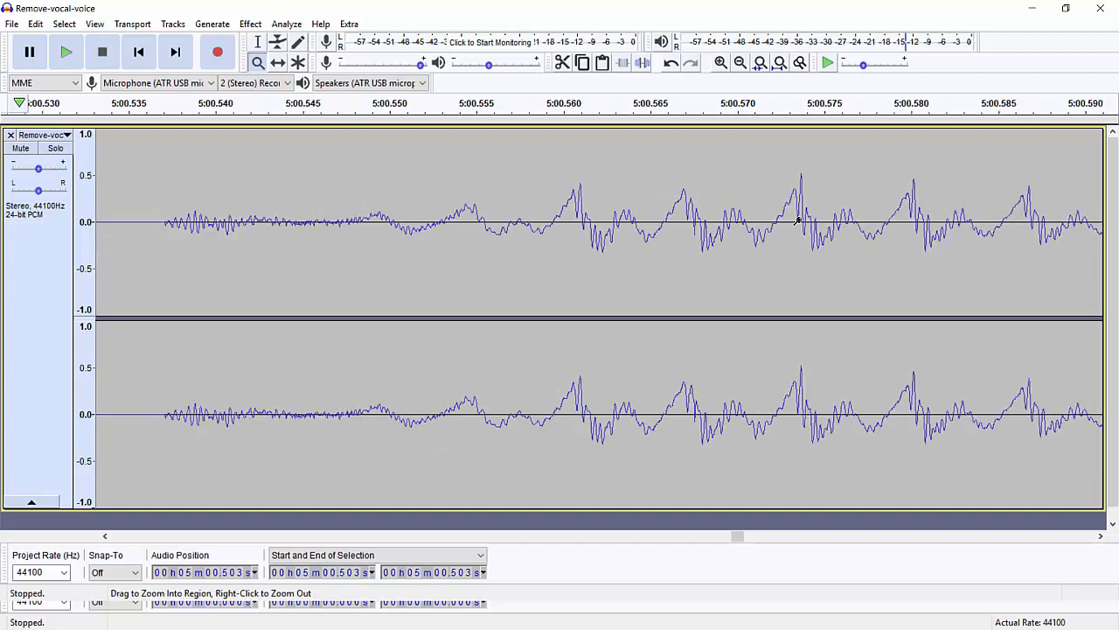
{"action": "right_click", "coordinate": [797, 220]}
{"action": "right_click", "coordinate": [797, 221]}
{"action": "right_click", "coordinate": [797, 220]}
{"action": "right_click", "coordinate": [798, 220]}
{"action": "right_click", "coordinate": [798, 220]}
{"action": "right_click", "coordinate": [798, 220]}
{"action": "right_click", "coordinate": [797, 221]}
{"action": "right_click", "coordinate": [797, 220]}
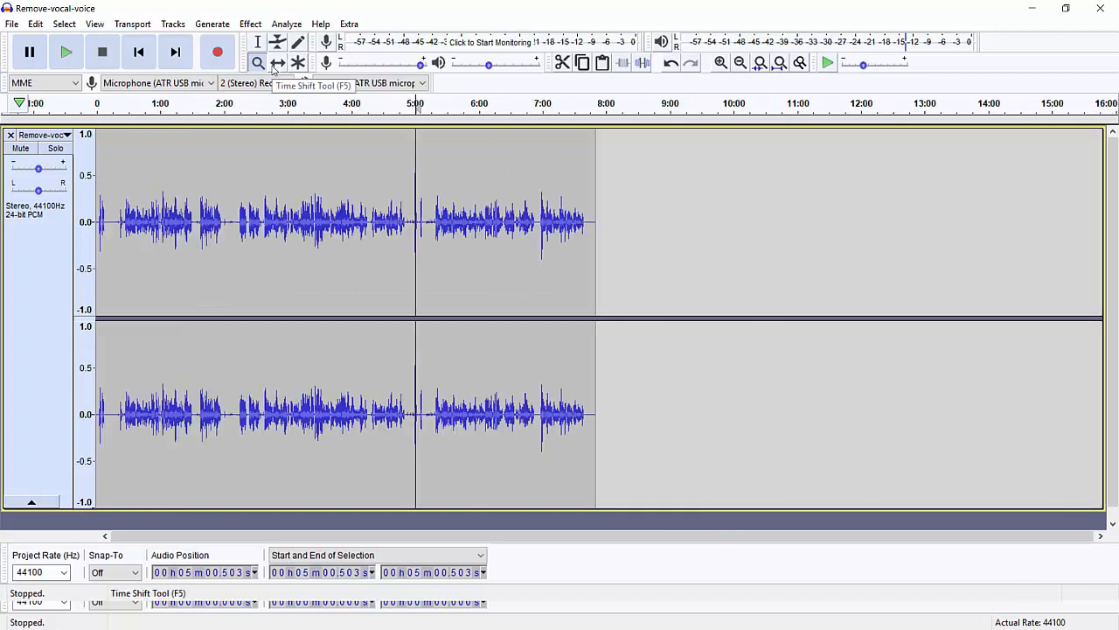
- Split the recording into two clips at about 5:11.6
{"action": "left_click", "coordinate": [272, 66]}
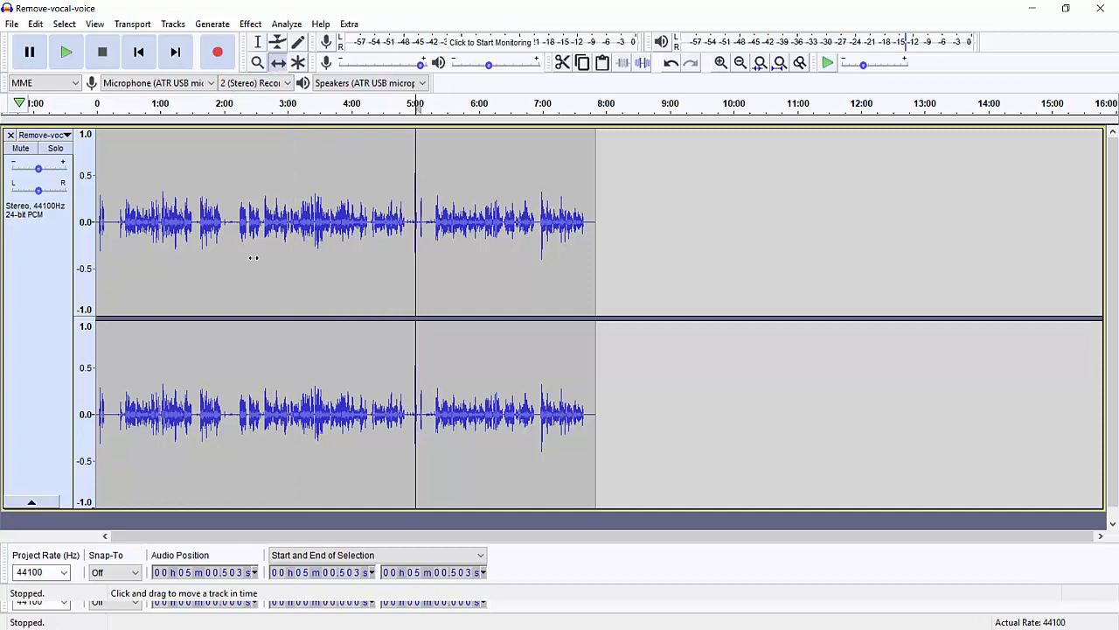
{"action": "key", "text": "F1"}
{"action": "left_click", "coordinate": [427, 167]}
{"action": "left_click", "coordinate": [35, 24]}
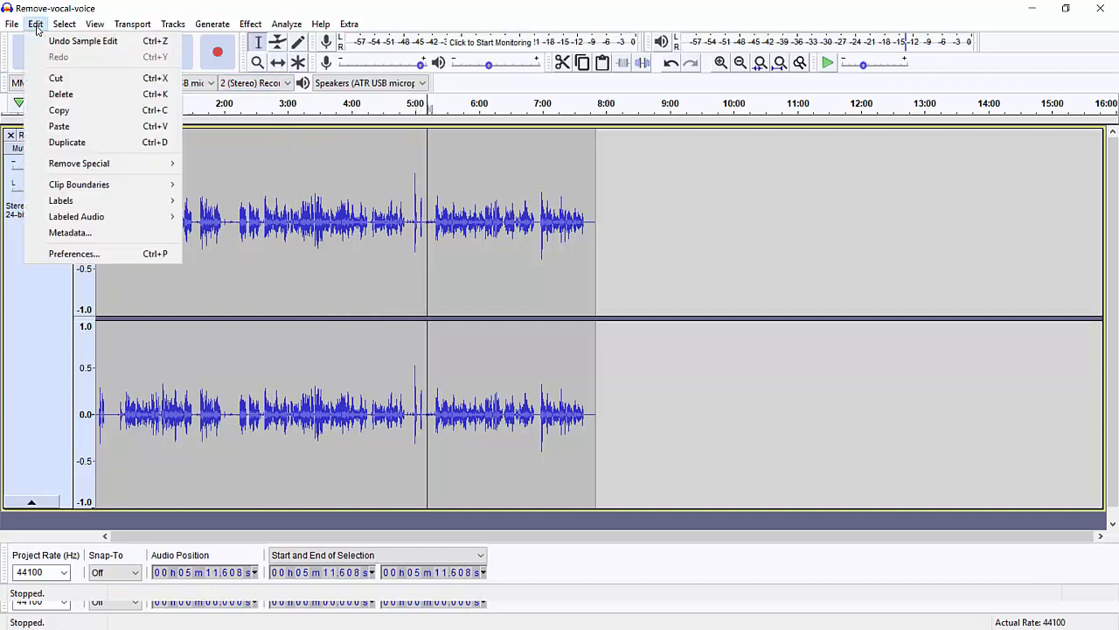
{"action": "mouse_move", "coordinate": [97, 194]}
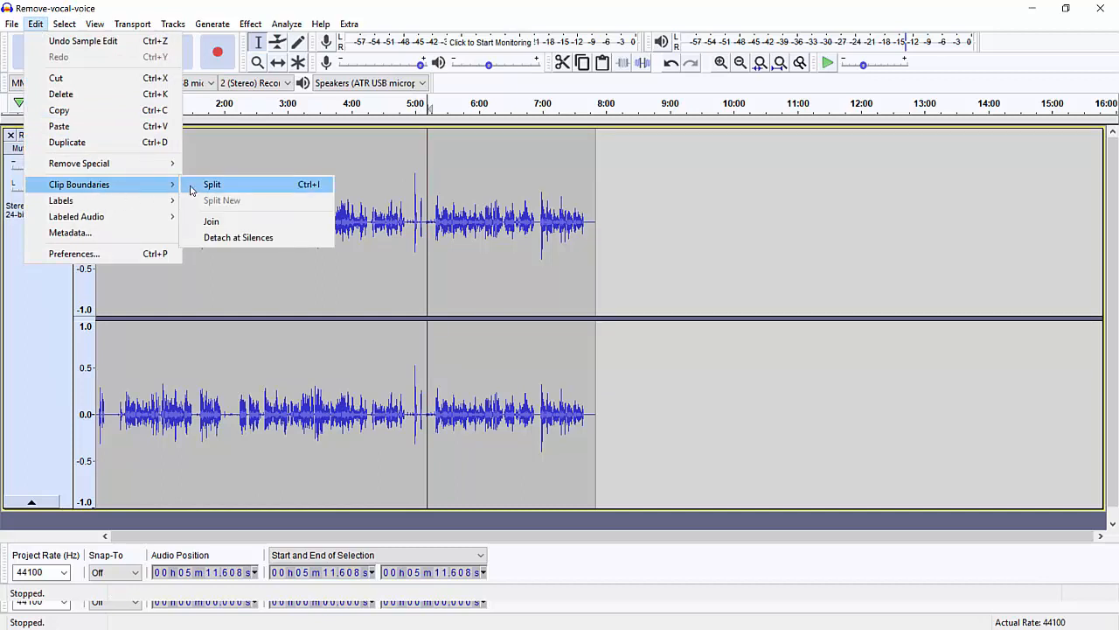
{"action": "left_click", "coordinate": [191, 187]}
- Move the second clip to start at about 8:00 with the Time Shift tool
{"action": "left_click", "coordinate": [374, 221]}
{"action": "left_click", "coordinate": [444, 223]}
{"action": "left_click", "coordinate": [261, 209]}
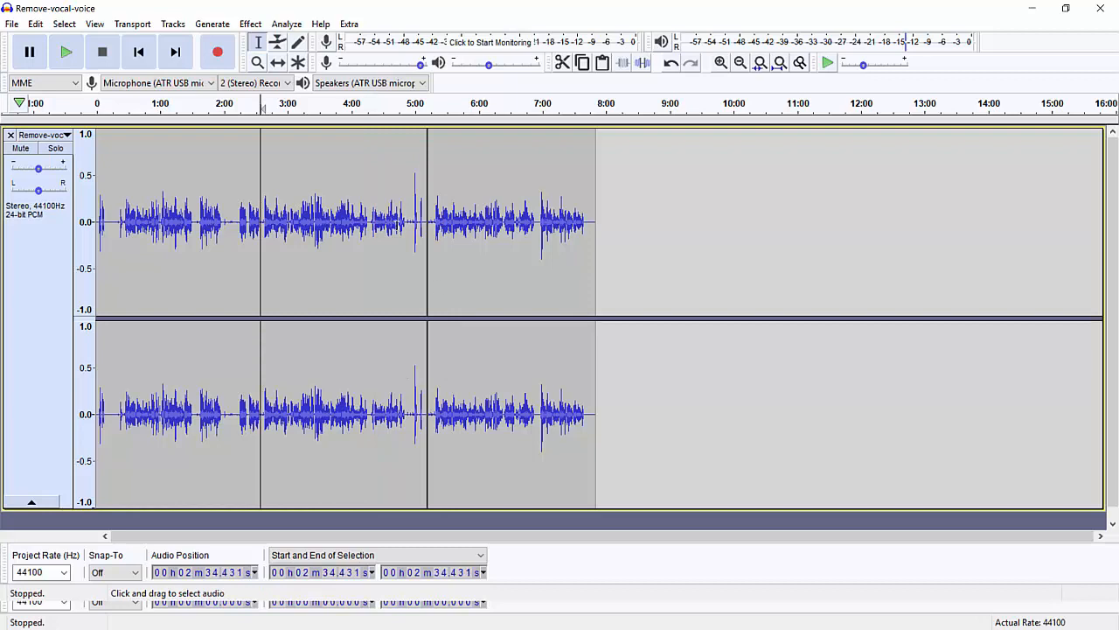
{"action": "left_click", "coordinate": [276, 63]}
{"action": "left_click_drag", "start_coordinate": [490, 251], "coordinate": [656, 274]}
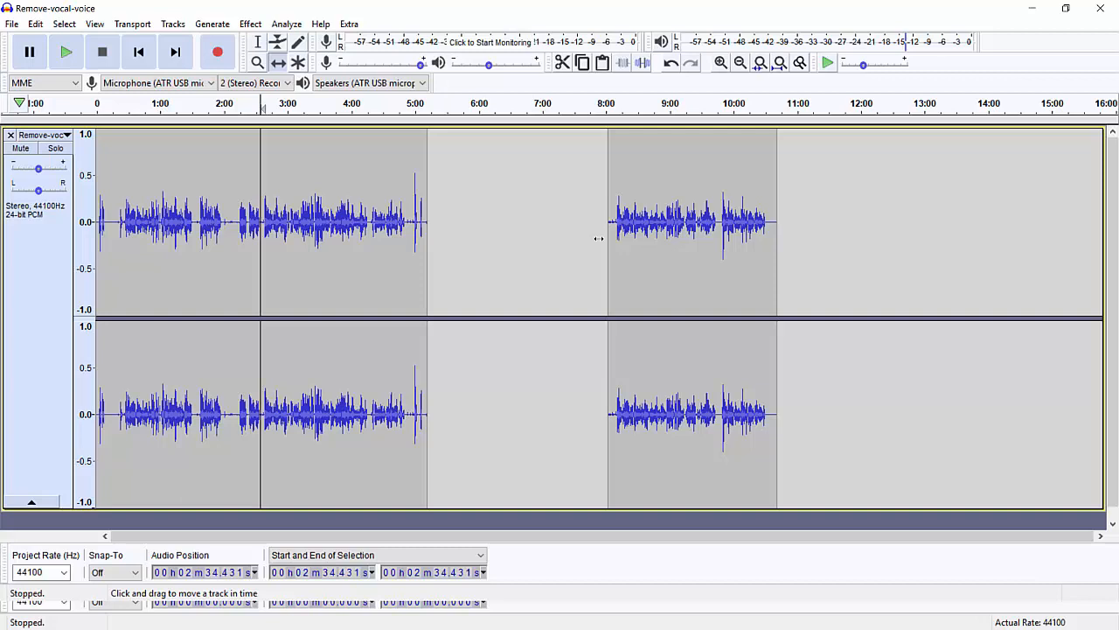
- With the Multi-Tool, lower the first clip's volume envelope with a fade-down from about 4:20 to its end, and select about 3:22 to 4:20
{"action": "left_click", "coordinate": [298, 64]}
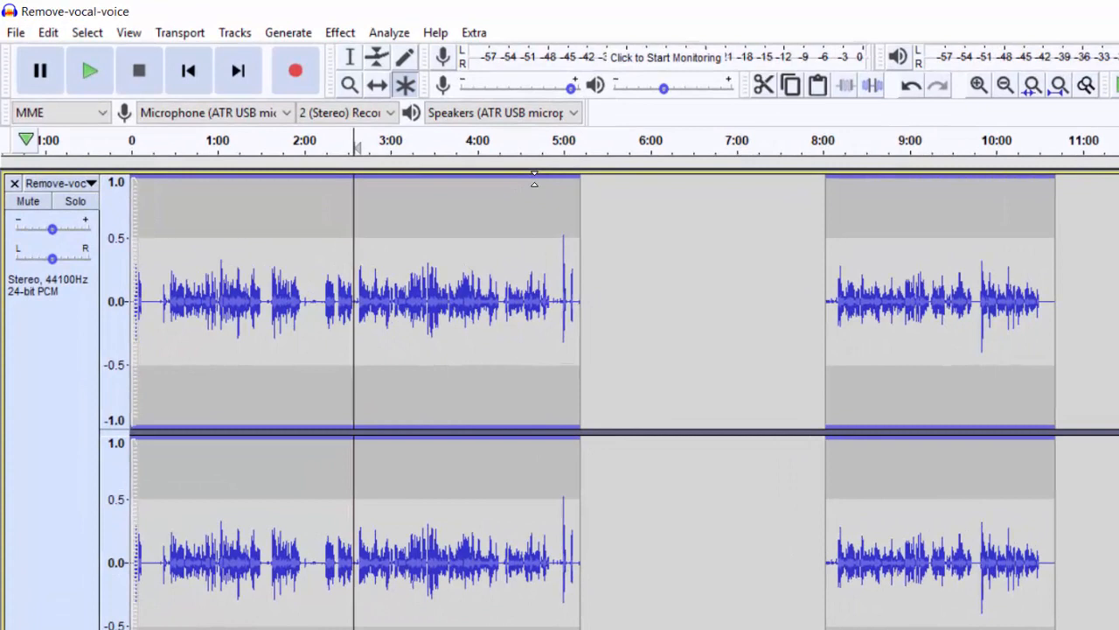
{"action": "left_click_drag", "start_coordinate": [532, 182], "coordinate": [584, 259]}
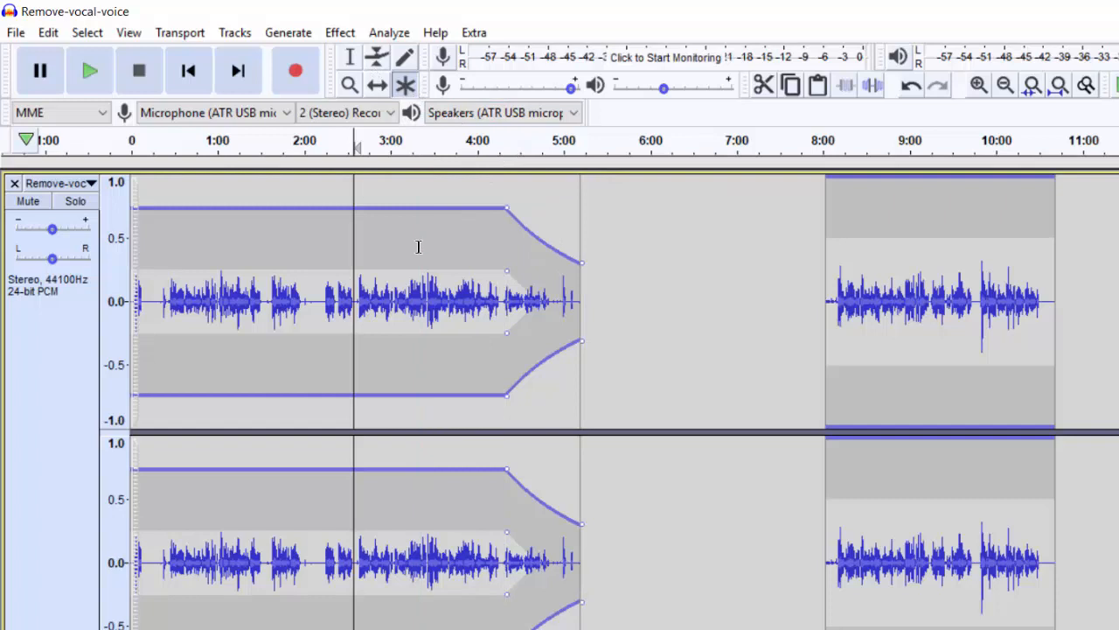
{"action": "left_click_drag", "start_coordinate": [423, 300], "coordinate": [507, 327]}
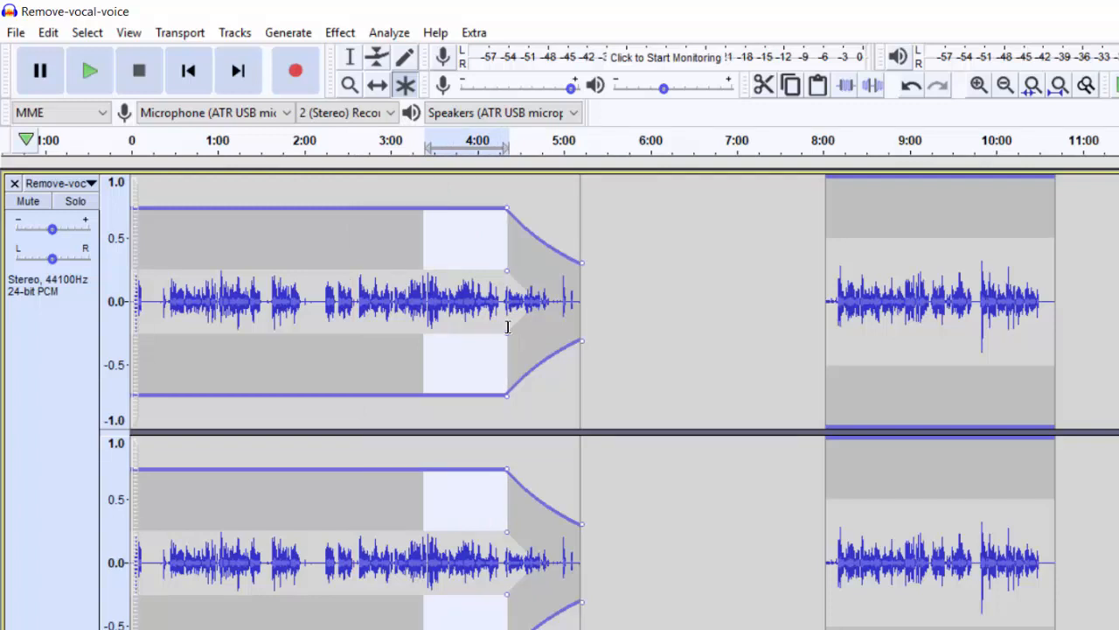
{"action": "key", "text": "space"}
{"action": "left_click_drag", "start_coordinate": [462, 310], "coordinate": [645, 331]}
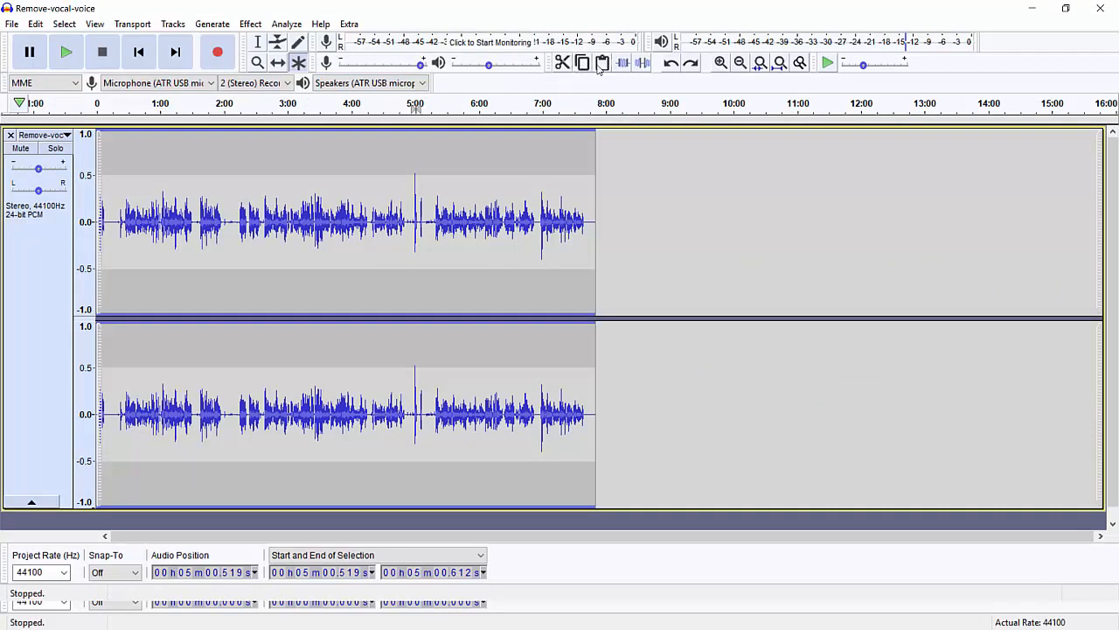
- Cut the audio from about 5:11.6 to 6:53.9 and paste it at about 6:42.2
{"action": "left_click", "coordinate": [259, 46]}
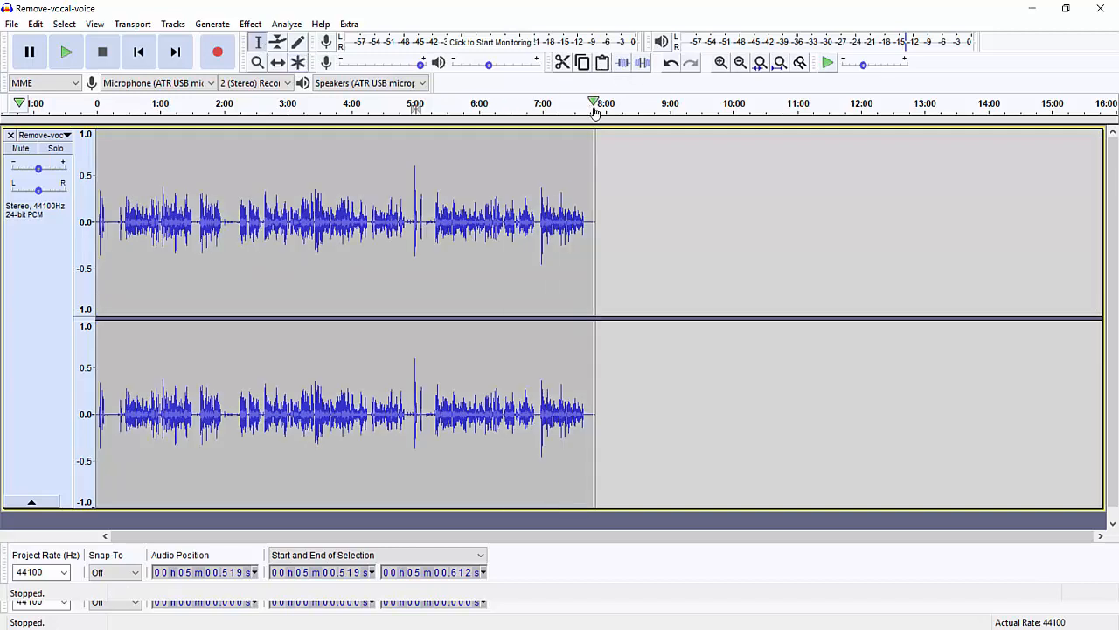
{"action": "left_click_drag", "start_coordinate": [427, 154], "coordinate": [535, 157]}
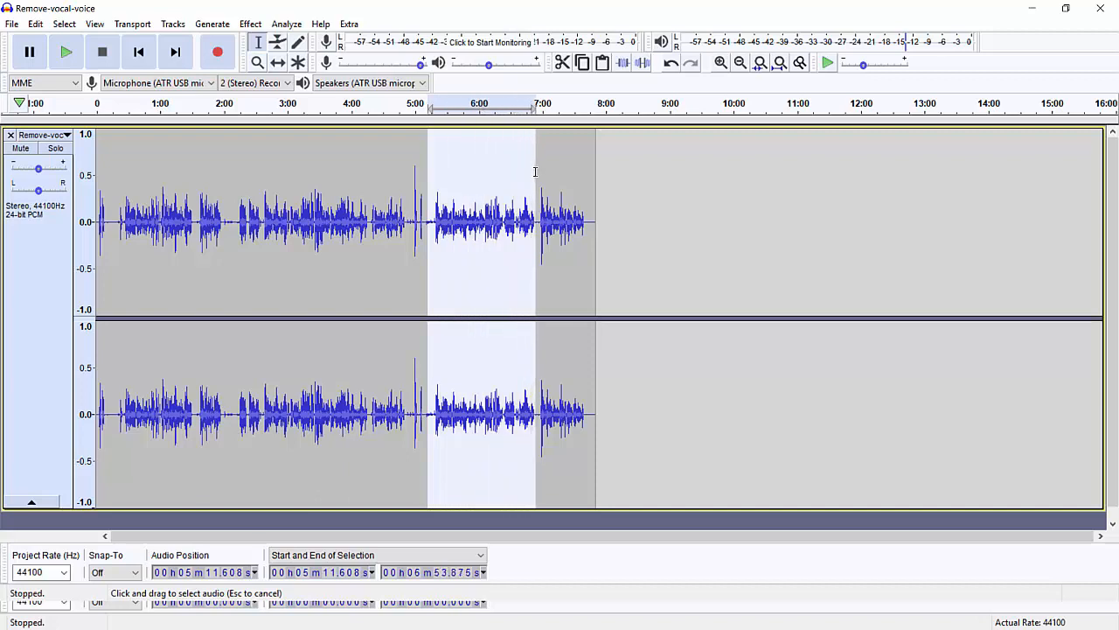
{"action": "left_click", "coordinate": [562, 62]}
{"action": "left_click", "coordinate": [523, 181]}
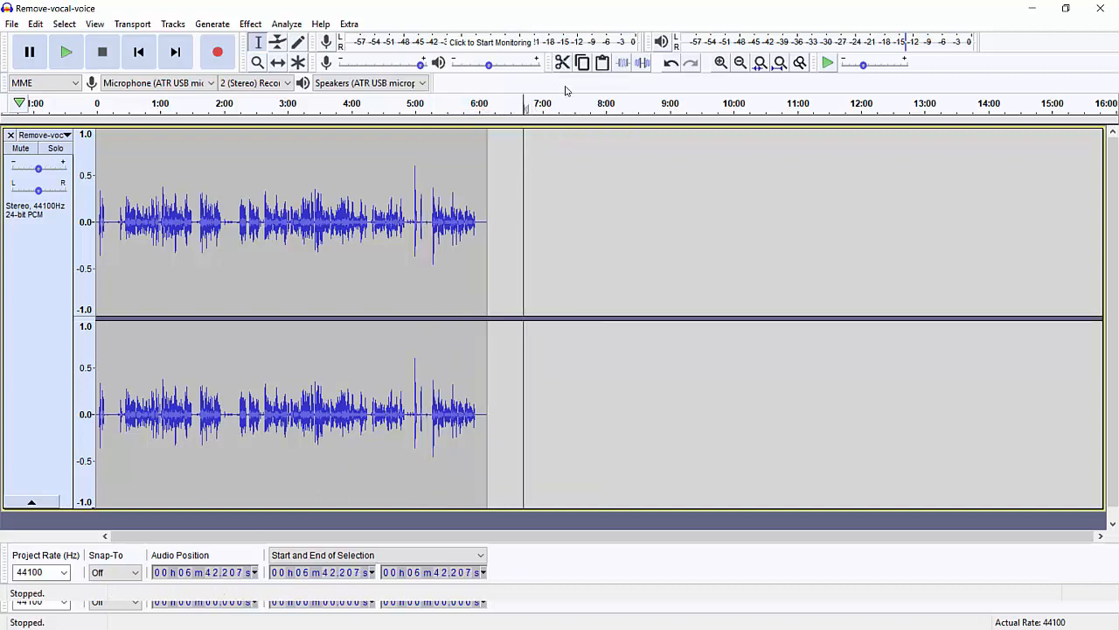
{"action": "left_click", "coordinate": [601, 63]}
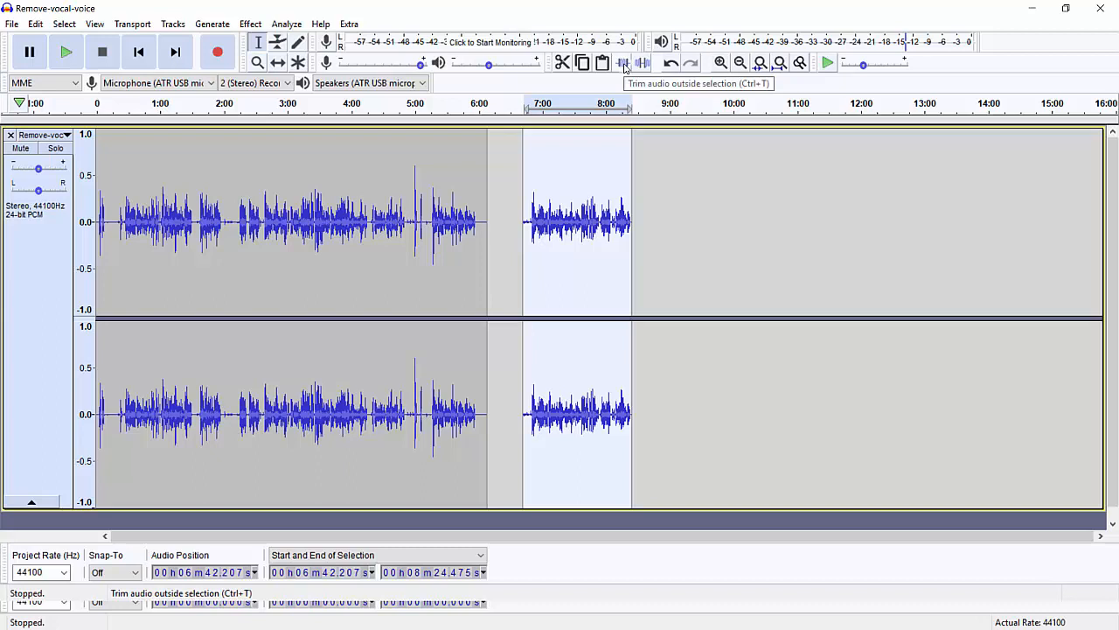
- Trim away the audio outside about 2:13.8 to 5:09.5 in the first clip and undo the trim
{"action": "left_click_drag", "start_coordinate": [239, 179], "coordinate": [424, 203]}
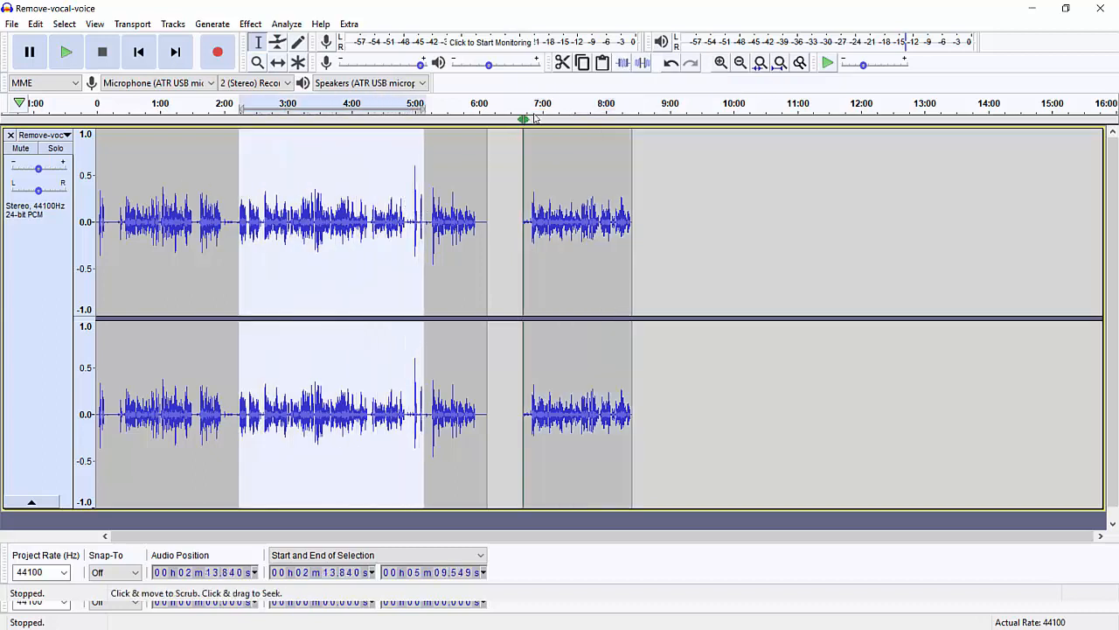
{"action": "left_click", "coordinate": [625, 68]}
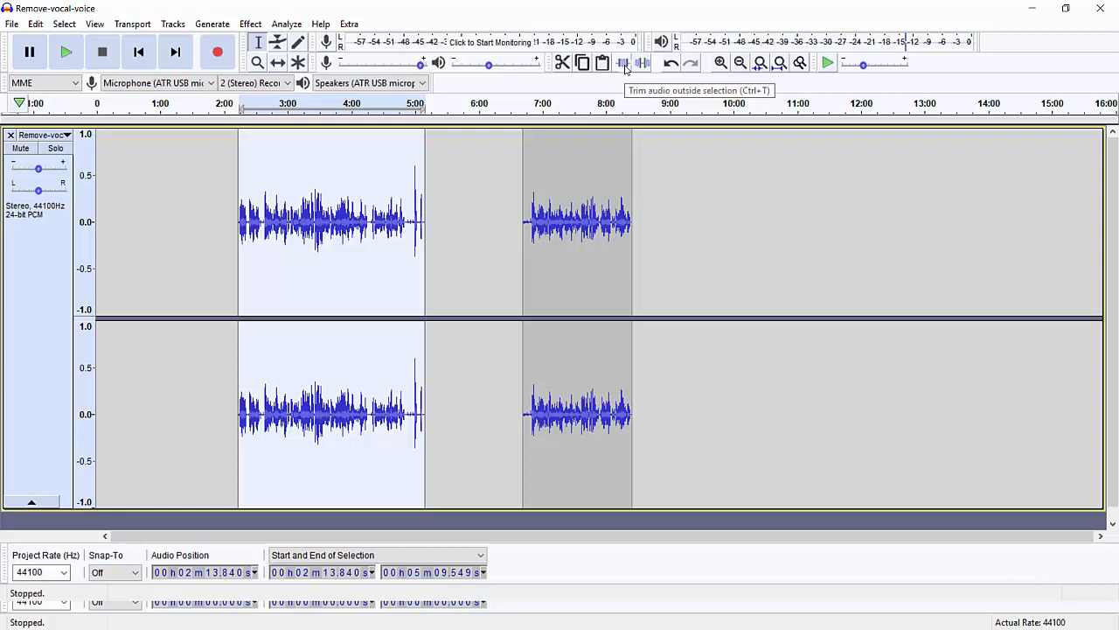
{"action": "key", "text": "ctrl+z"}
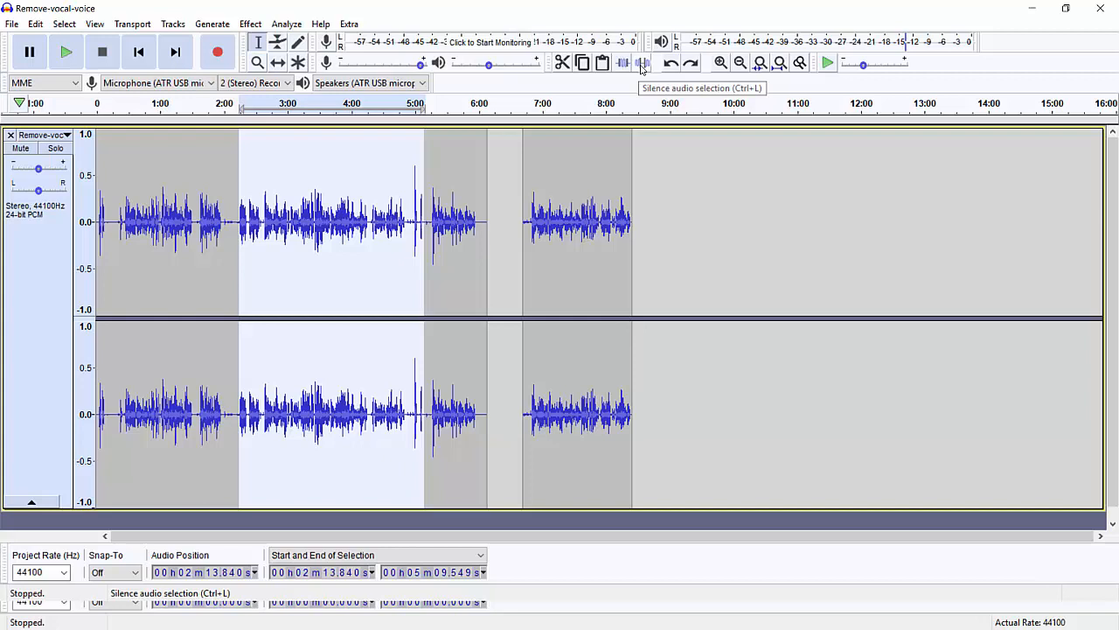
- Silence the audio from about 5:11.6 to 6:01.0
{"action": "left_click", "coordinate": [479, 246]}
{"action": "left_click_drag", "start_coordinate": [473, 246], "coordinate": [427, 247]}
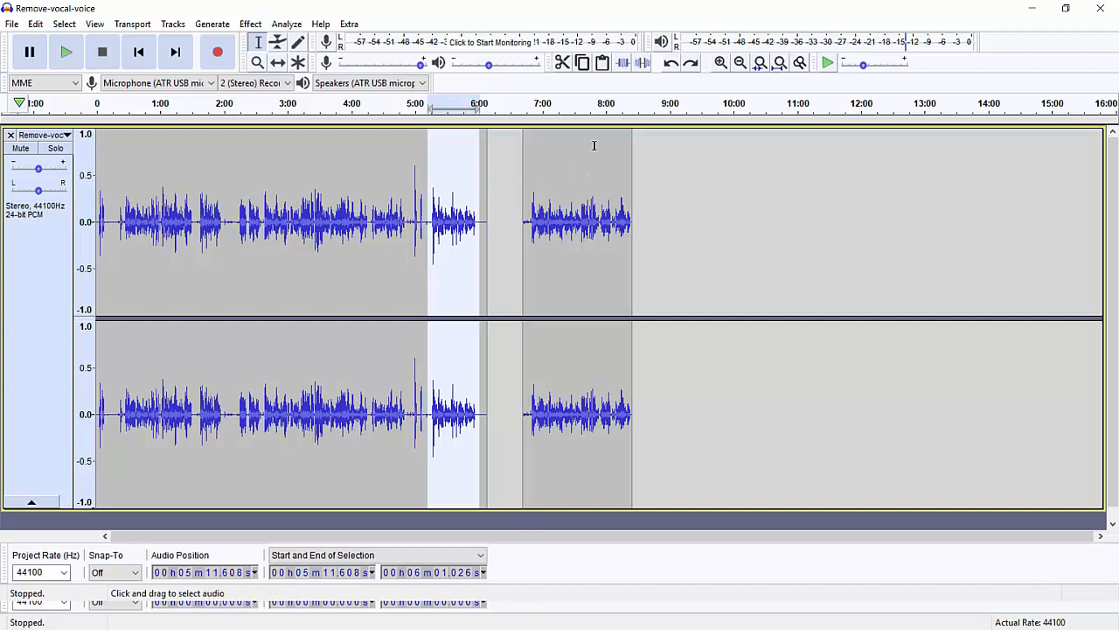
{"action": "left_click", "coordinate": [643, 63]}
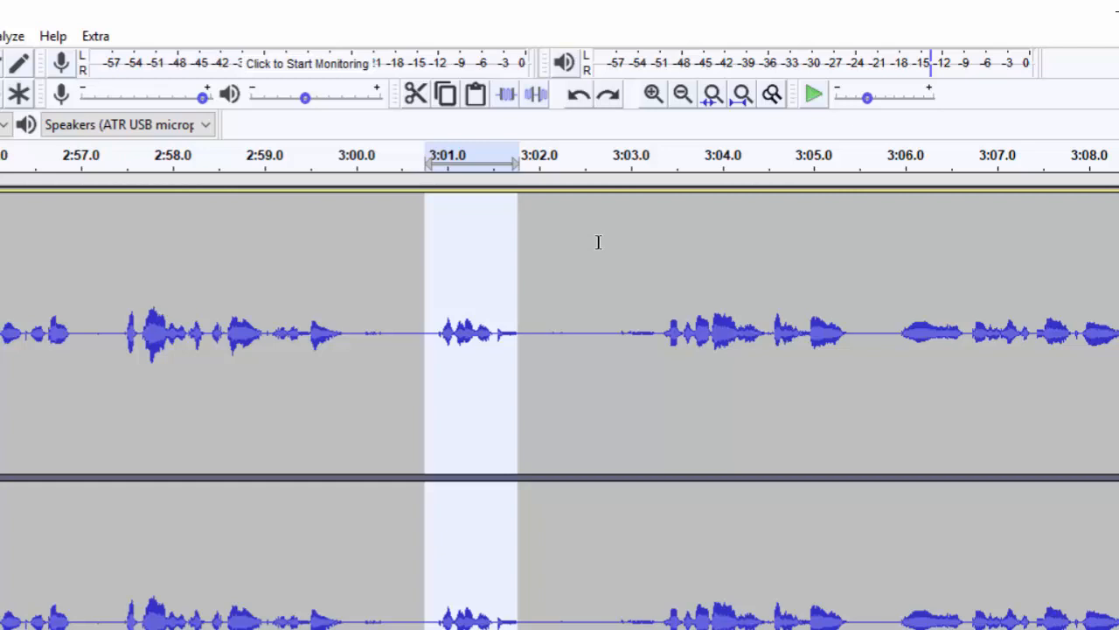
- Select about 3:03.3 to 3:05.5 and zoom in on it, and magnify further around a cursor placed at about 3:04.0
{"action": "left_click_drag", "start_coordinate": [658, 274], "coordinate": [862, 293]}
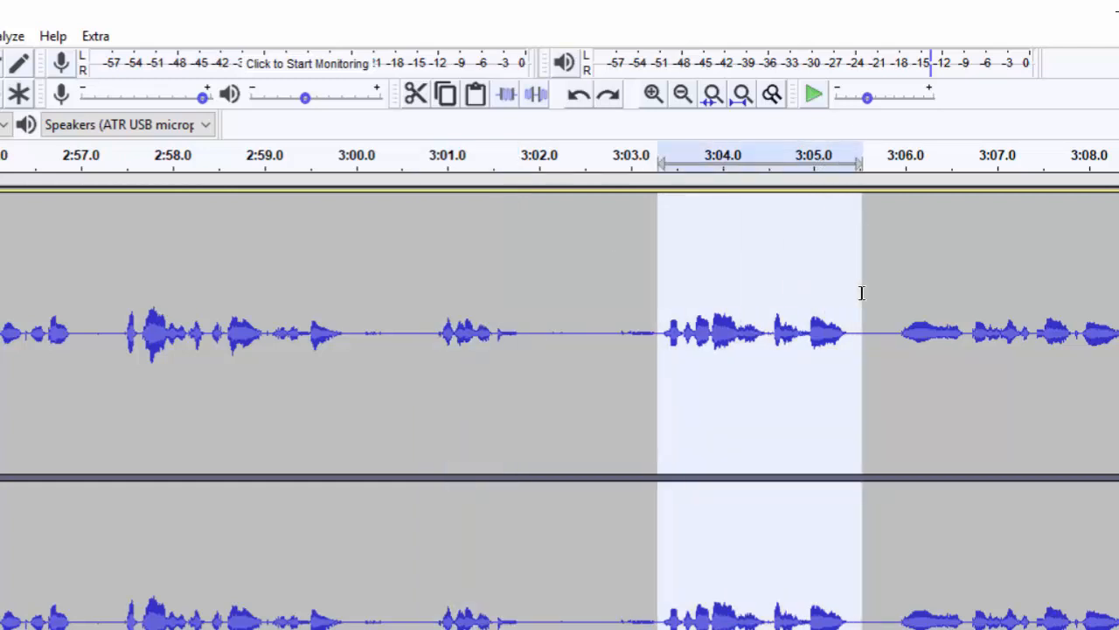
{"action": "left_click", "coordinate": [653, 94]}
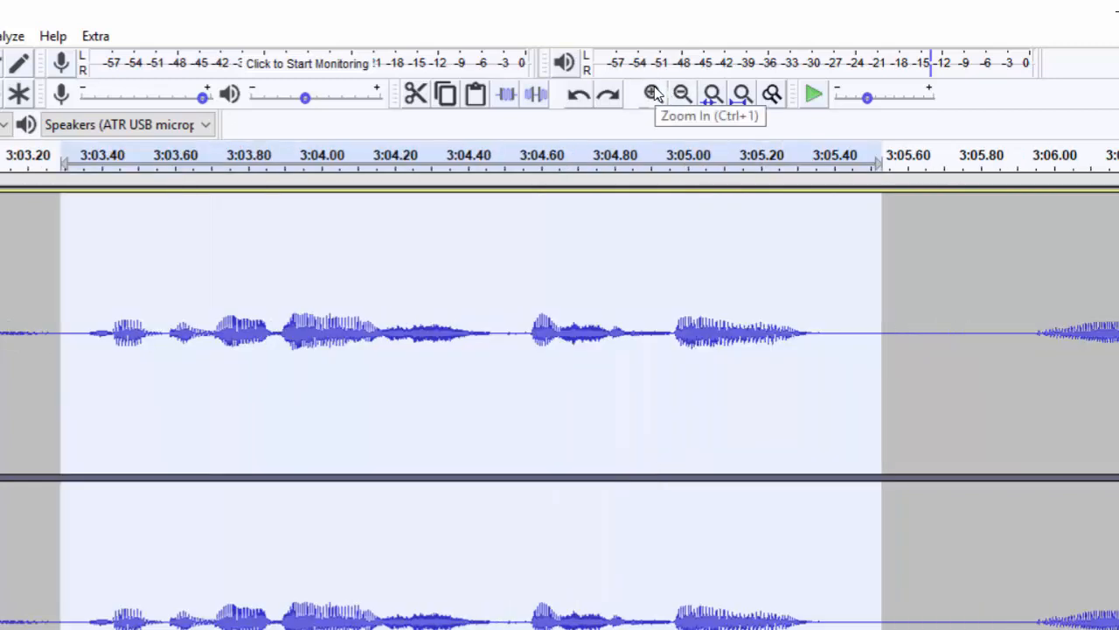
{"action": "left_click", "coordinate": [2, 254]}
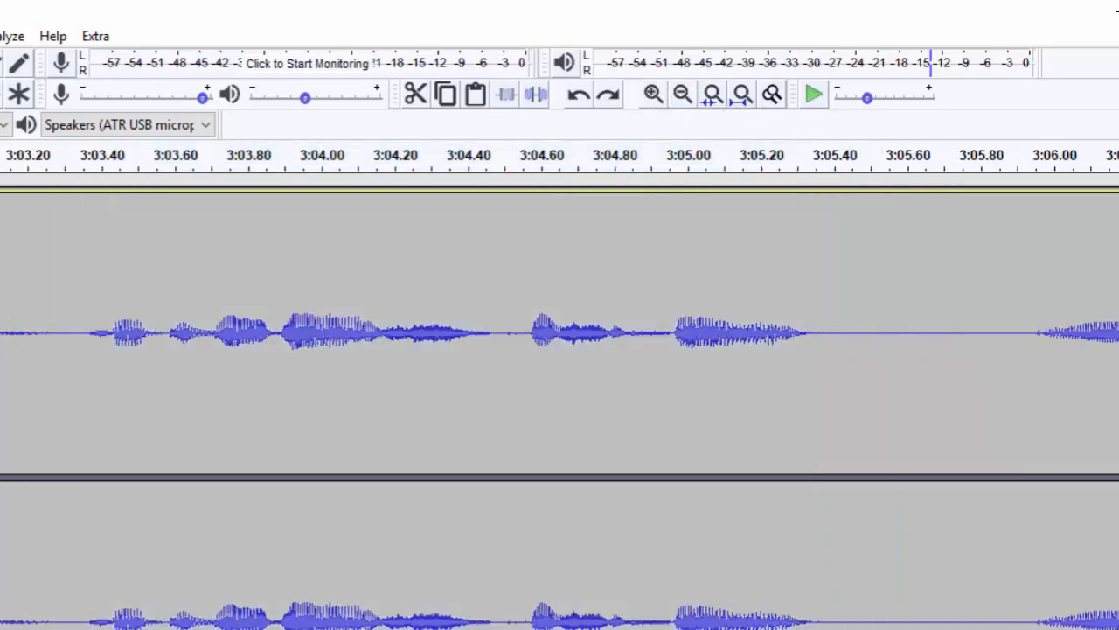
{"action": "left_click", "coordinate": [316, 276]}
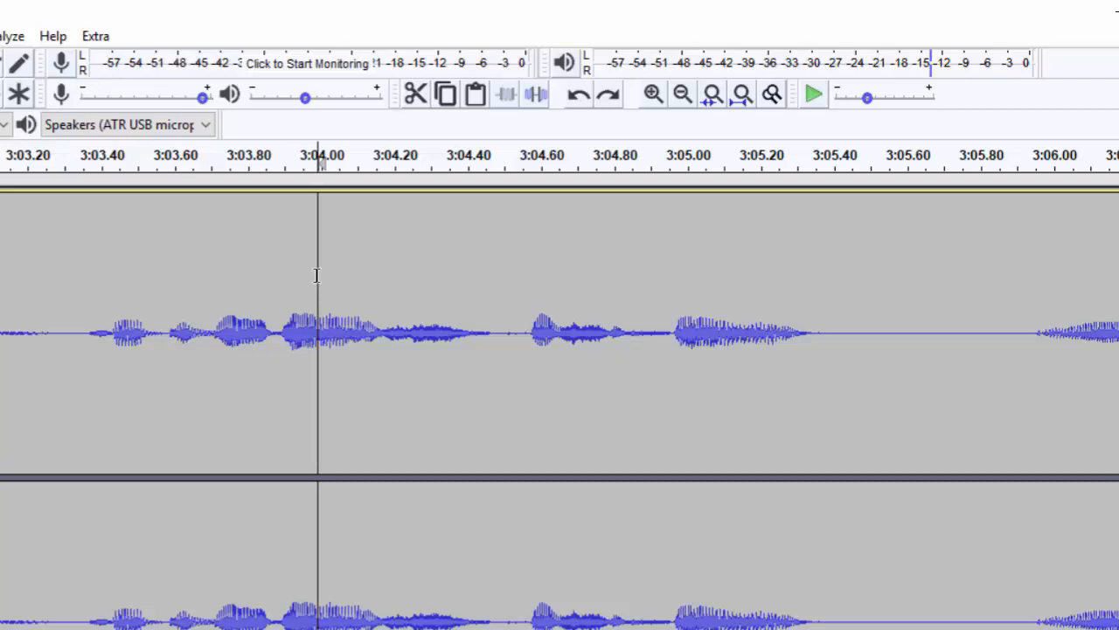
{"action": "left_click", "coordinate": [652, 93]}
{"action": "left_click", "coordinate": [653, 94]}
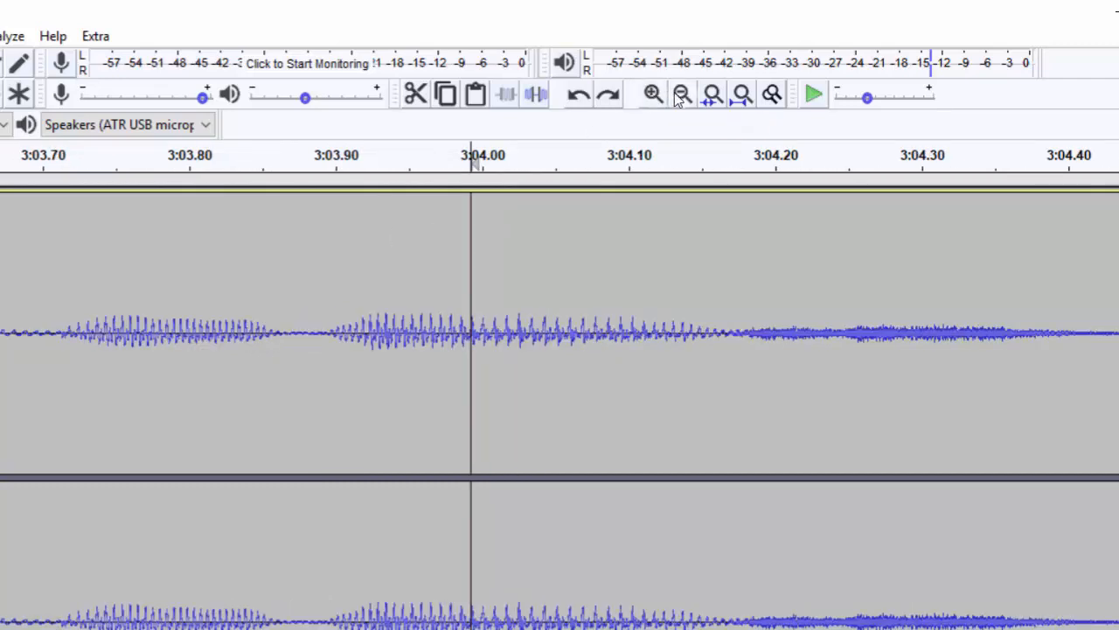
- Zoom the timeline out to a span of several minutes around 3:04 and back in to a few seconds
{"action": "left_click", "coordinate": [682, 94]}
{"action": "left_click", "coordinate": [682, 93]}
{"action": "left_click", "coordinate": [682, 94]}
{"action": "left_click", "coordinate": [682, 93]}
{"action": "left_click", "coordinate": [682, 94]}
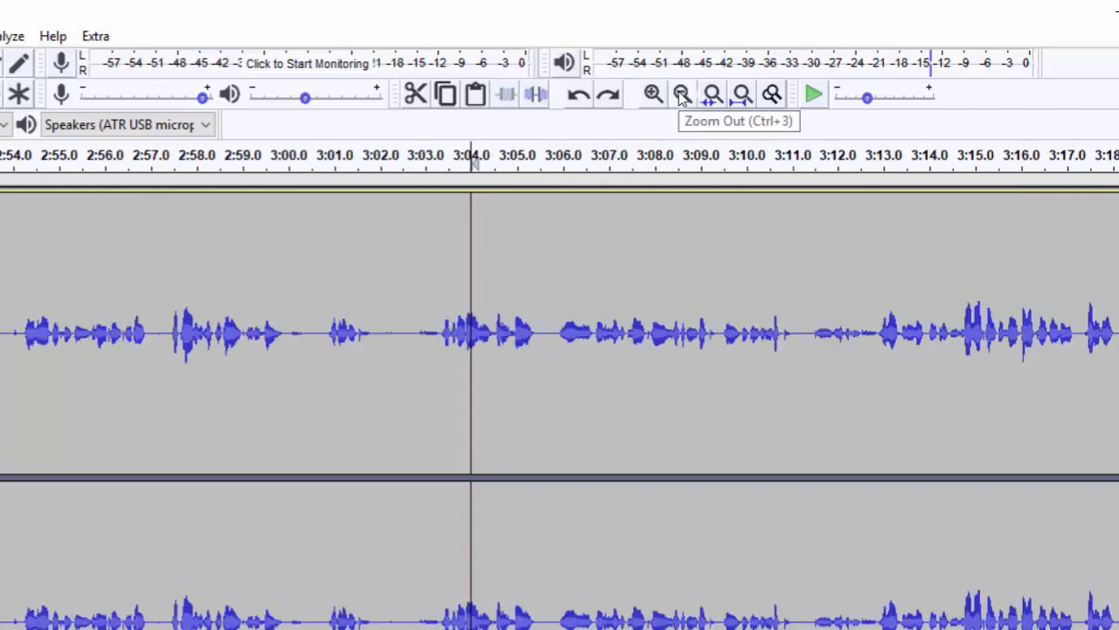
{"action": "left_click", "coordinate": [682, 93]}
{"action": "left_click", "coordinate": [682, 94]}
{"action": "left_click", "coordinate": [682, 94]}
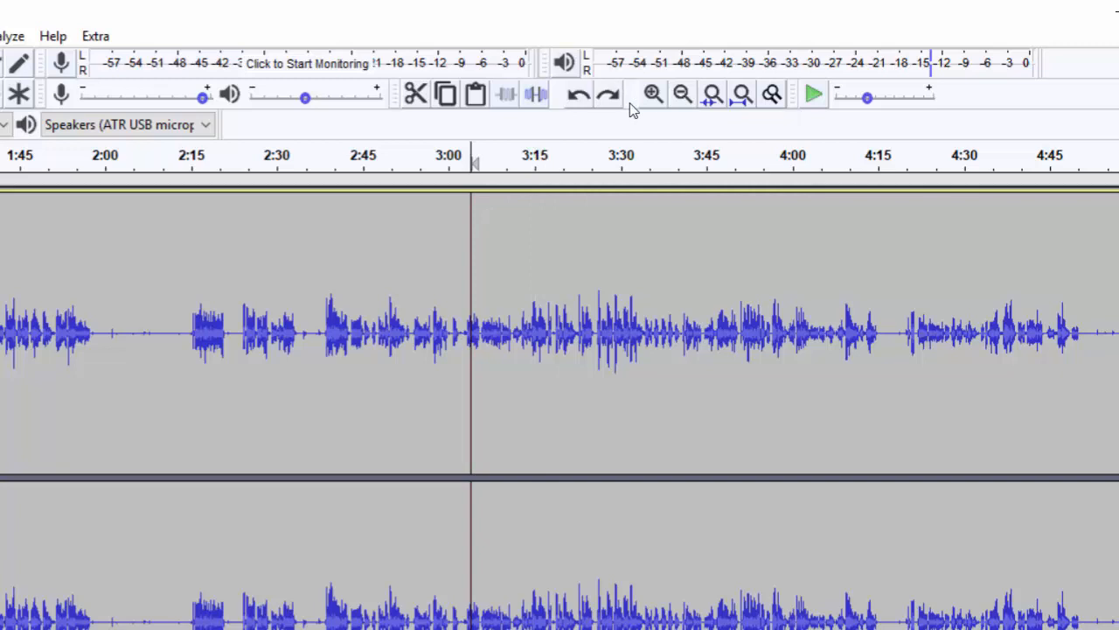
{"action": "left_click", "coordinate": [653, 95]}
{"action": "left_click", "coordinate": [654, 94]}
{"action": "left_click", "coordinate": [653, 94]}
{"action": "left_click", "coordinate": [653, 95]}
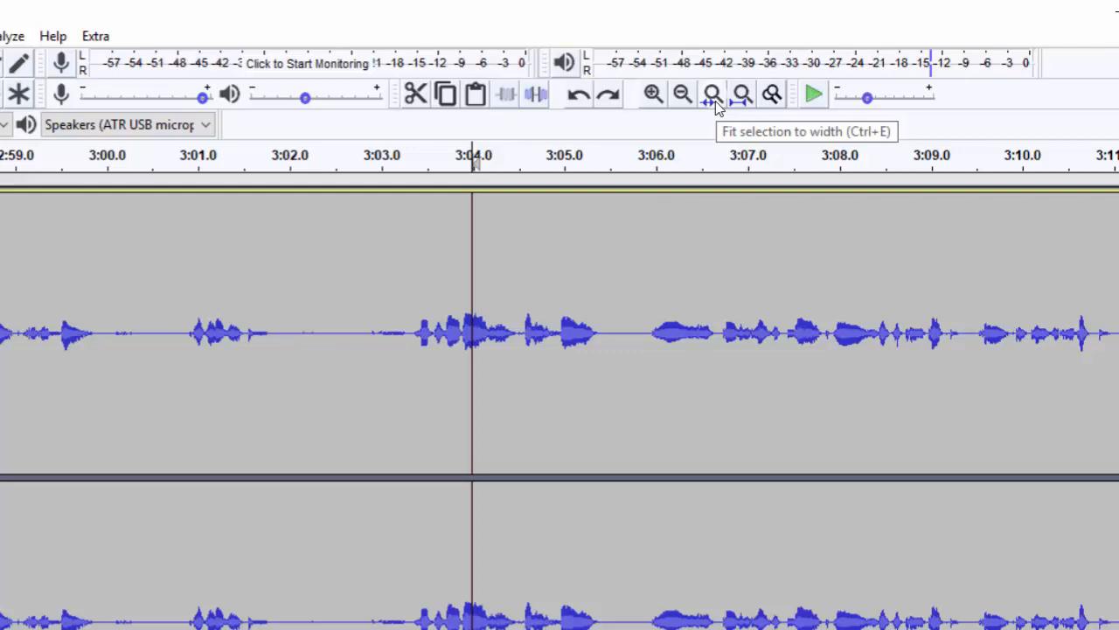
- Select about 3:03.43 to 3:04.49, fit that selection to the window width, and fit the whole project to the width
{"action": "left_click_drag", "start_coordinate": [421, 255], "coordinate": [518, 268]}
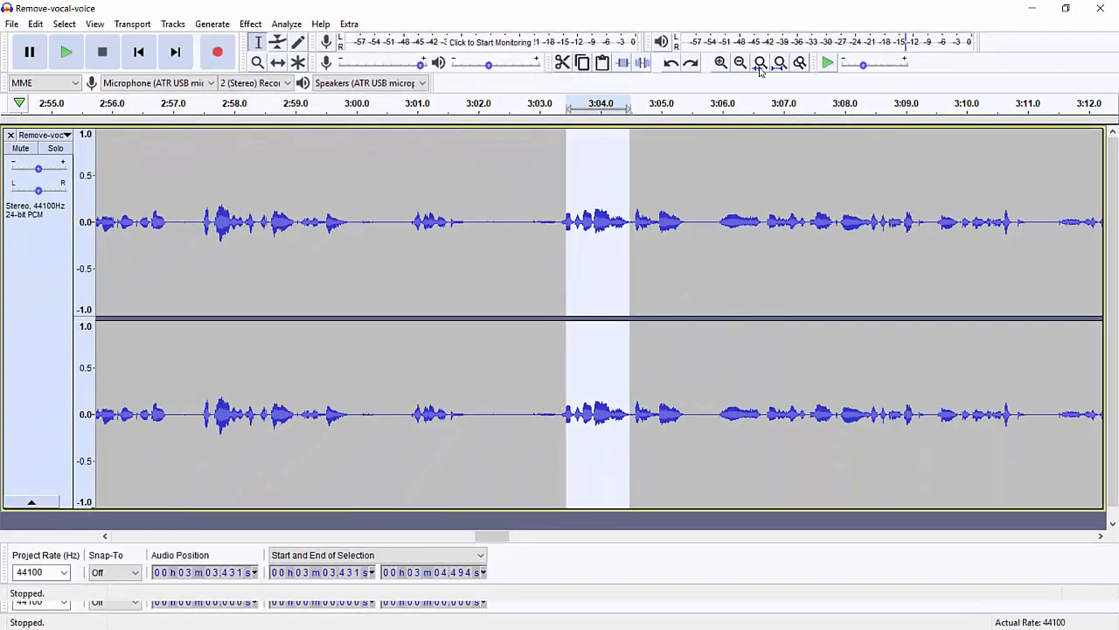
{"action": "left_click", "coordinate": [760, 63]}
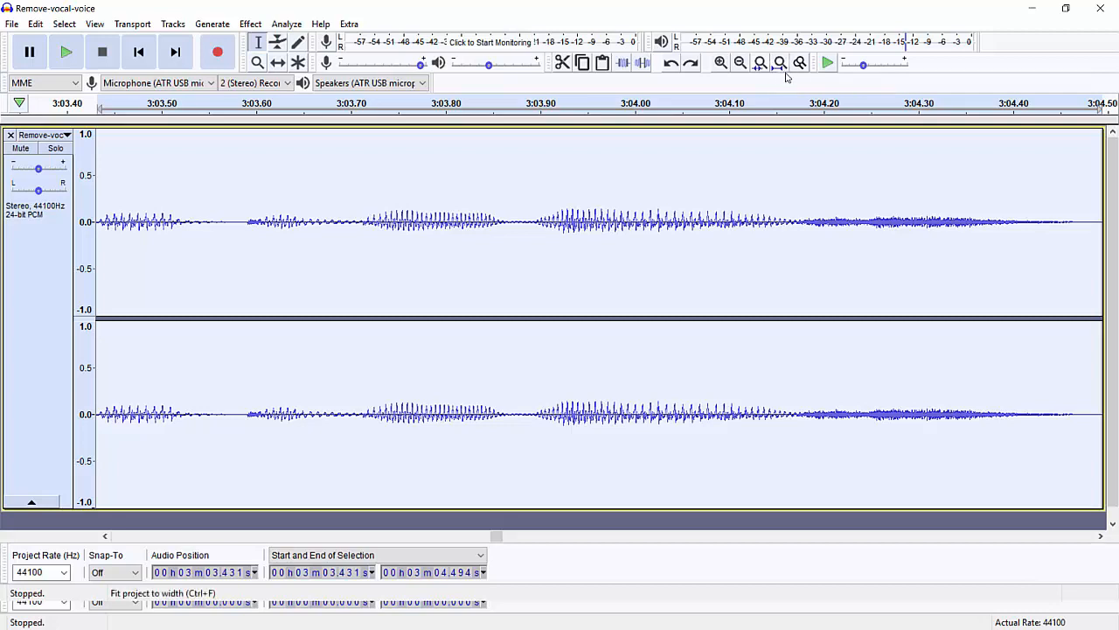
{"action": "left_click", "coordinate": [781, 65]}
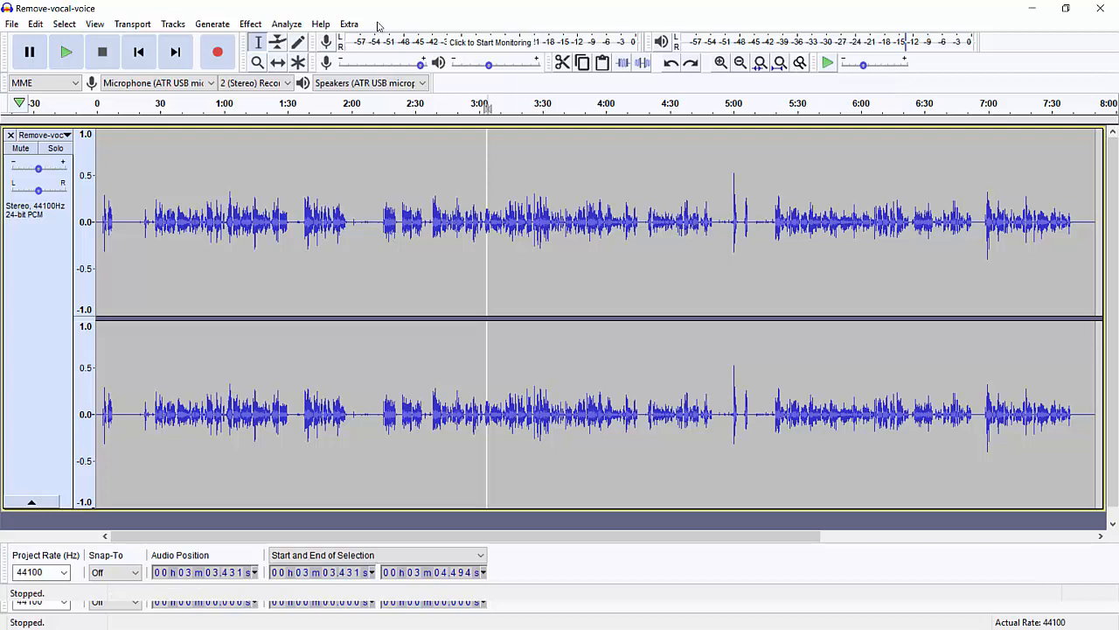
- Set the Zoom Toggle presets in the track preferences to Fit to Width for Preset 1 and Seconds for Preset 2
{"action": "left_click", "coordinate": [35, 23]}
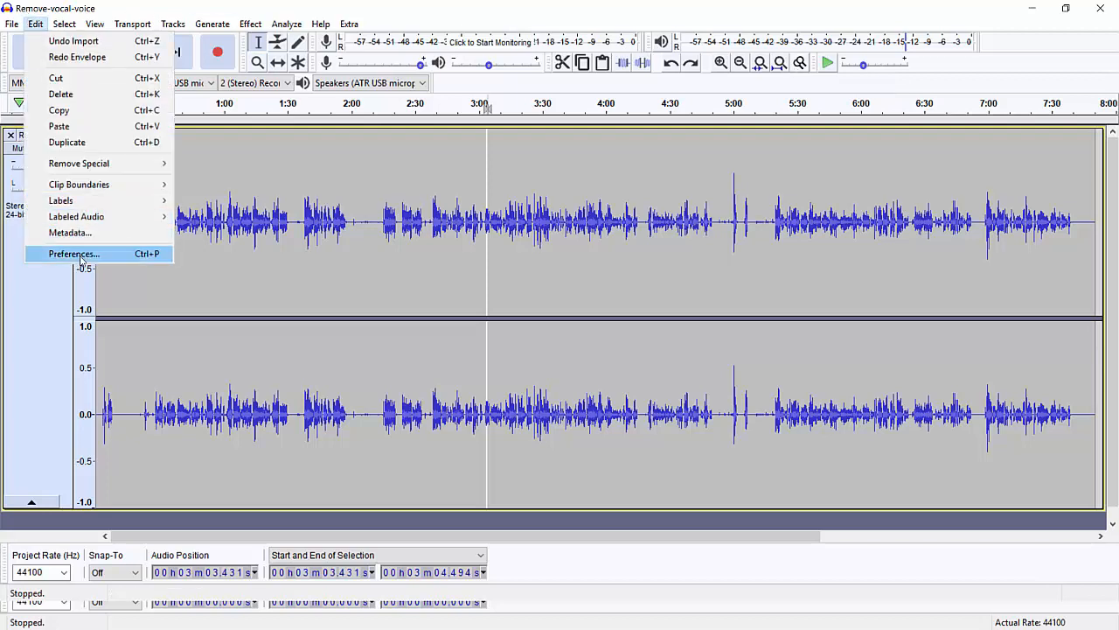
{"action": "left_click", "coordinate": [73, 254]}
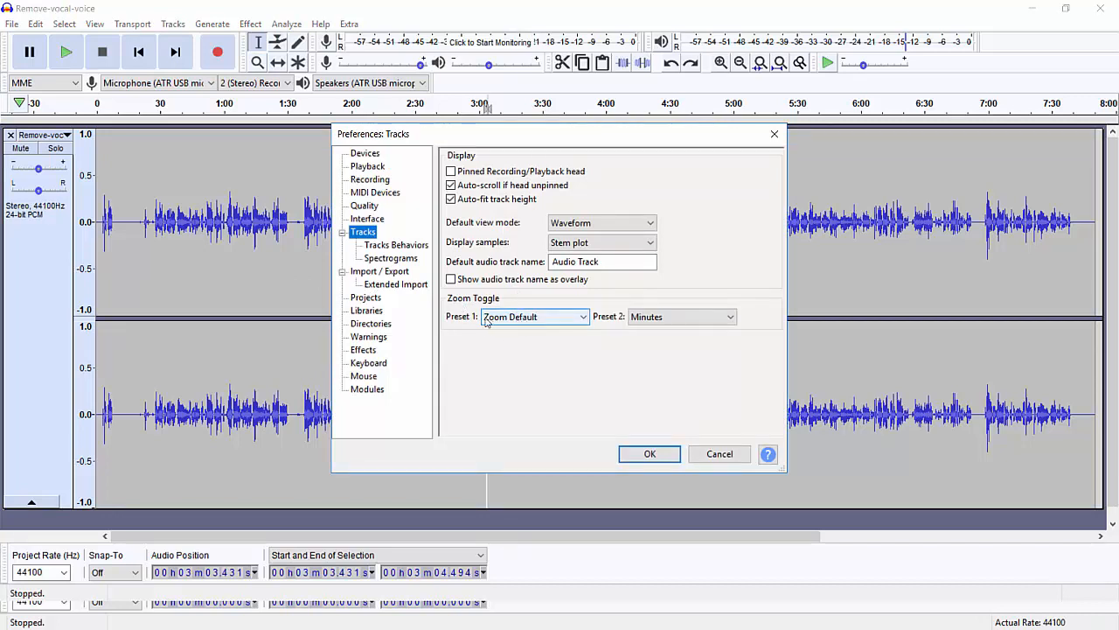
{"action": "left_click", "coordinate": [566, 316]}
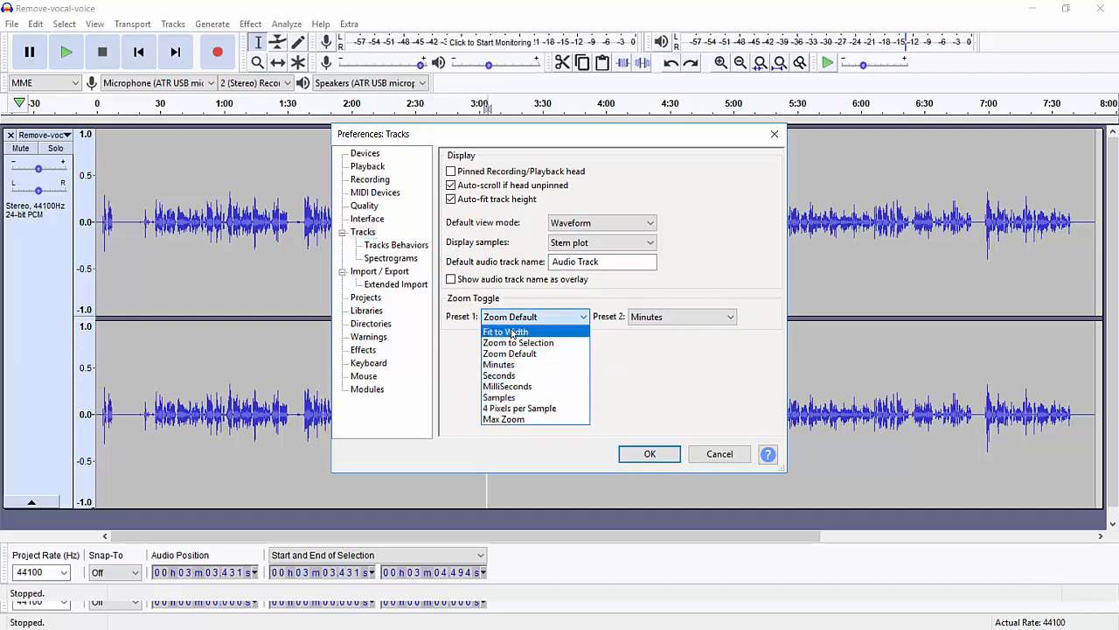
{"action": "left_click", "coordinate": [551, 332]}
{"action": "left_click", "coordinate": [644, 320]}
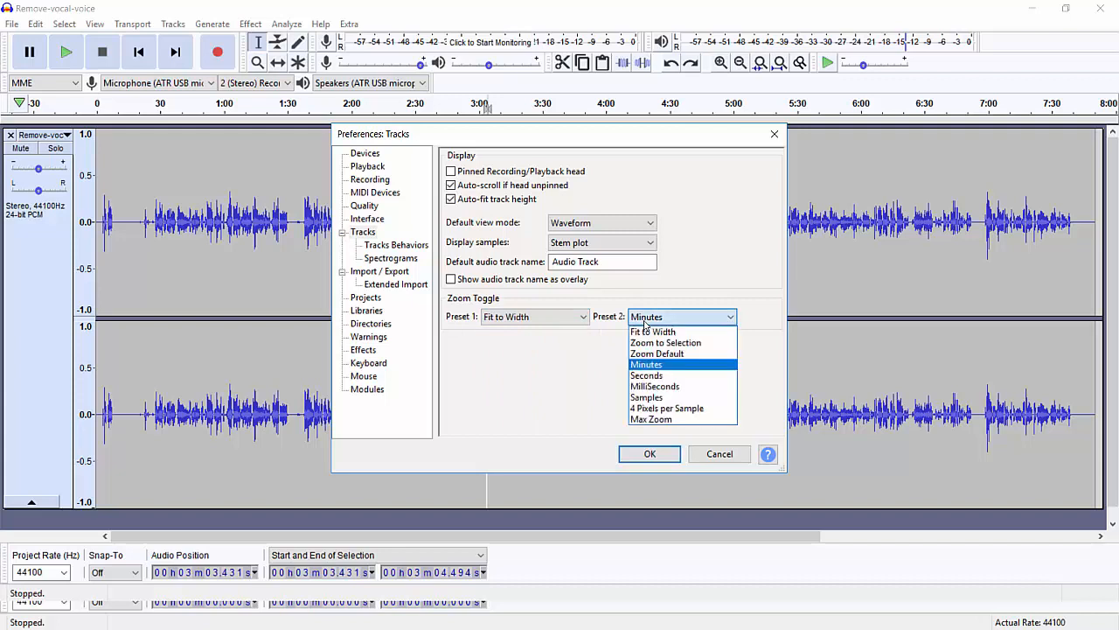
{"action": "left_click", "coordinate": [662, 377]}
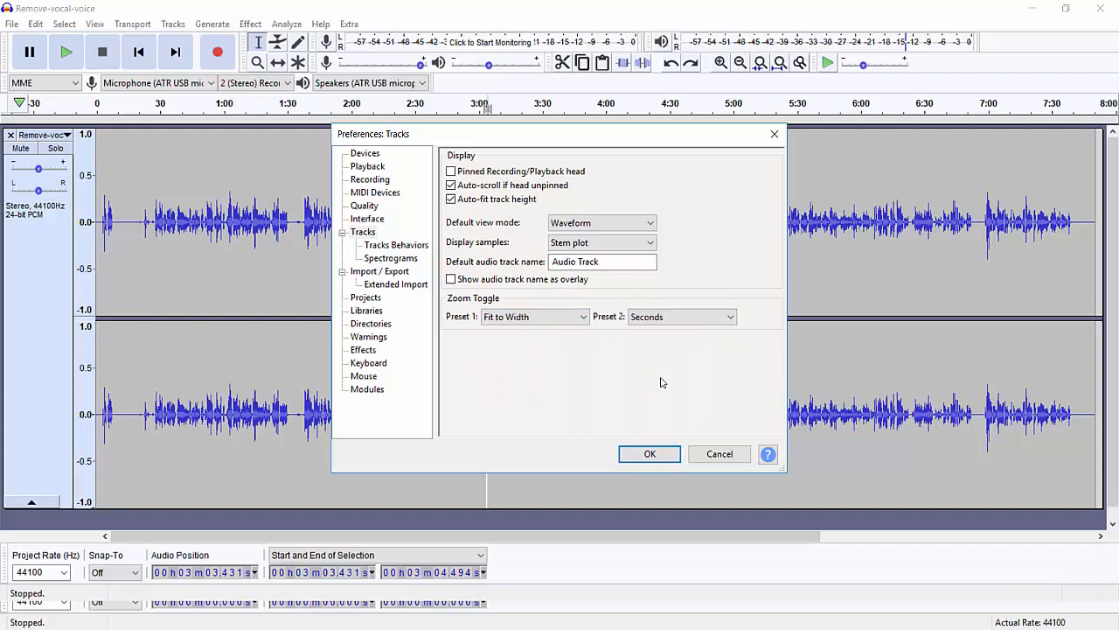
{"action": "left_click", "coordinate": [647, 456]}
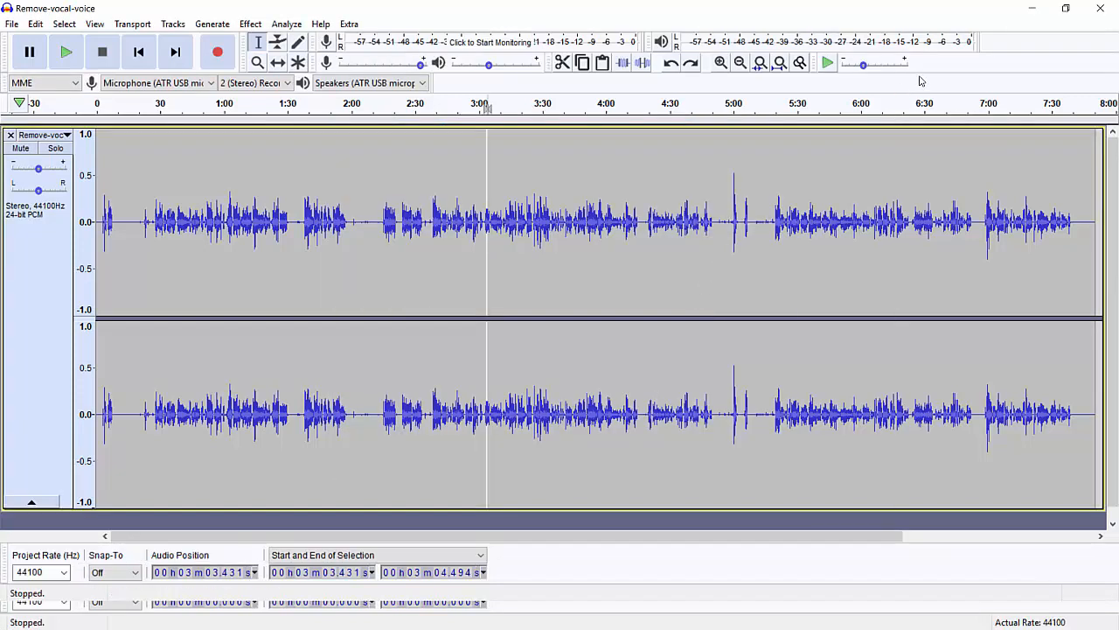
- Toggle the timeline zoom back and forth between the Fit to Width and Seconds presets
{"action": "left_click", "coordinate": [801, 63]}
{"action": "left_click", "coordinate": [801, 63]}
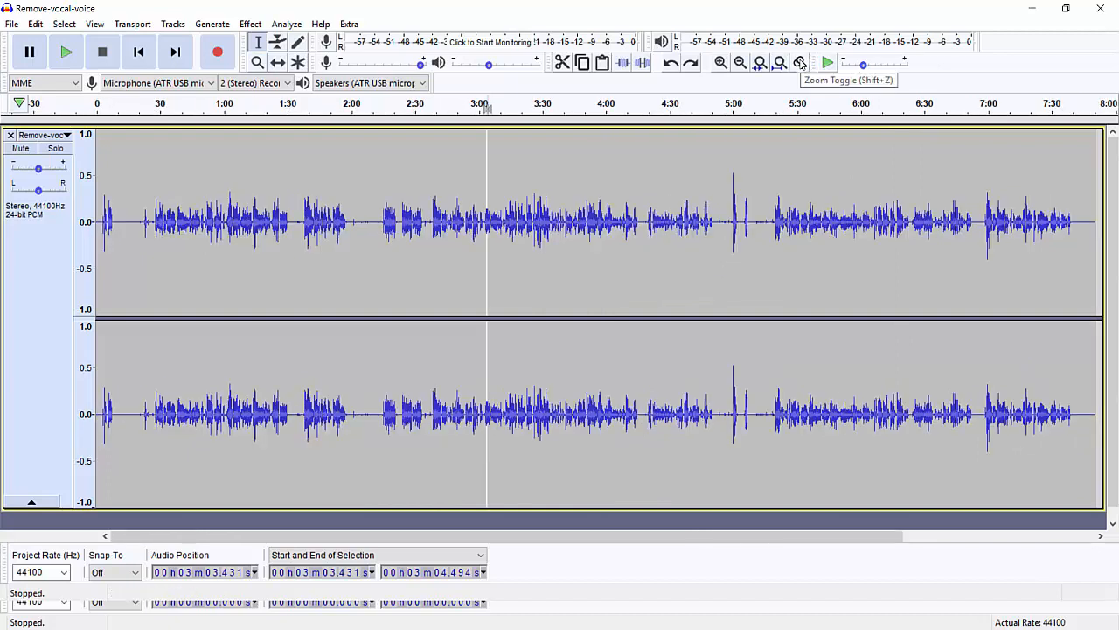
{"action": "left_click", "coordinate": [801, 63]}
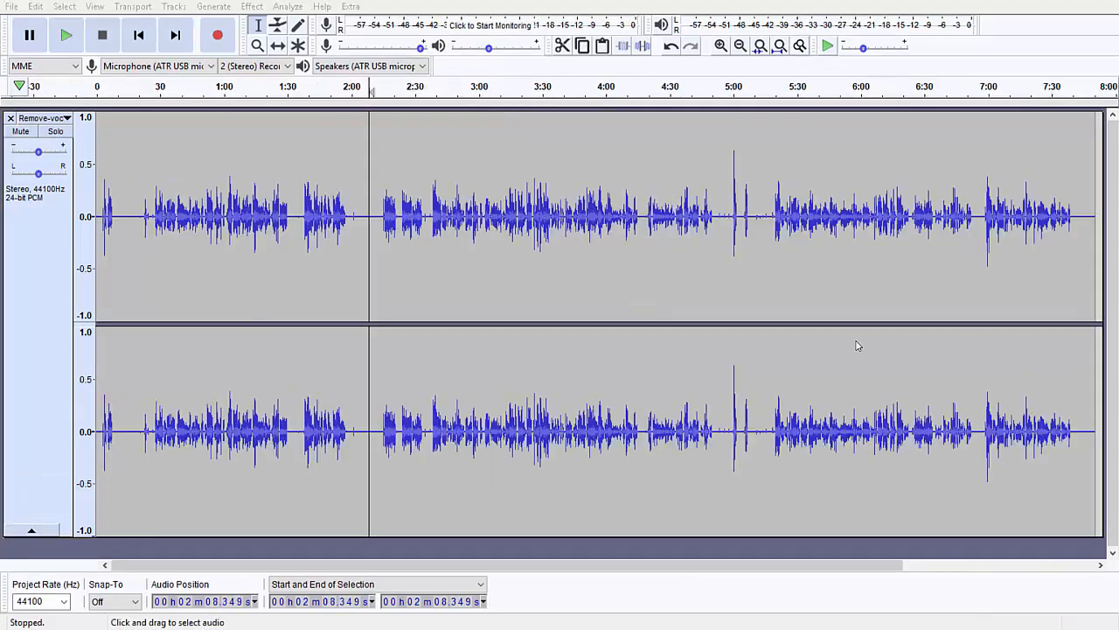
- Select the entire voice track
{"action": "left_click", "coordinate": [698, 299]}
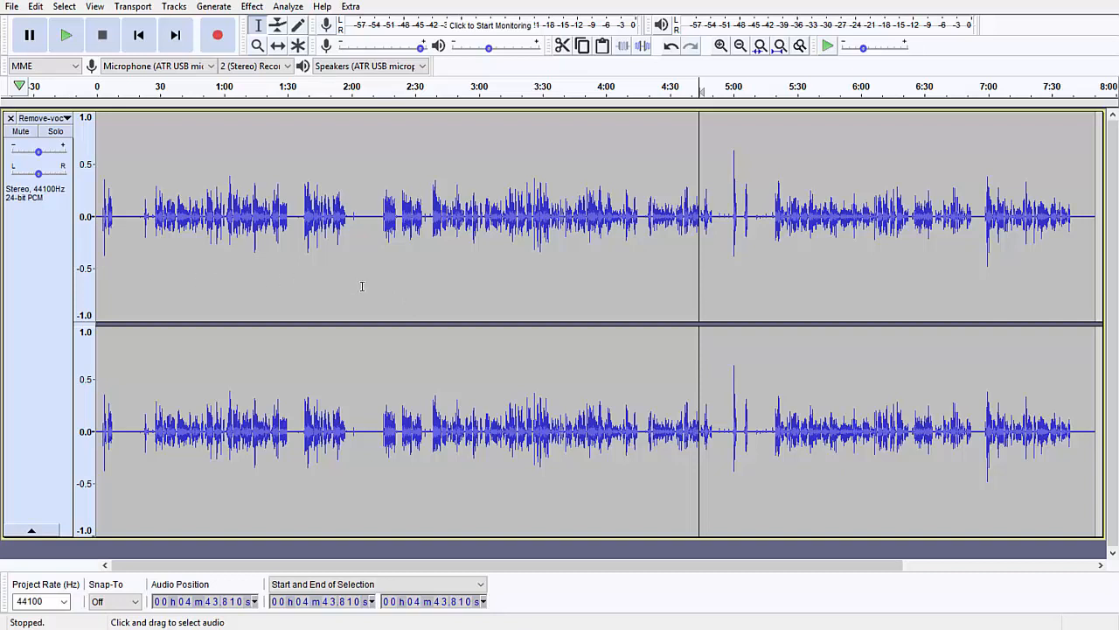
{"action": "left_click", "coordinate": [59, 266]}
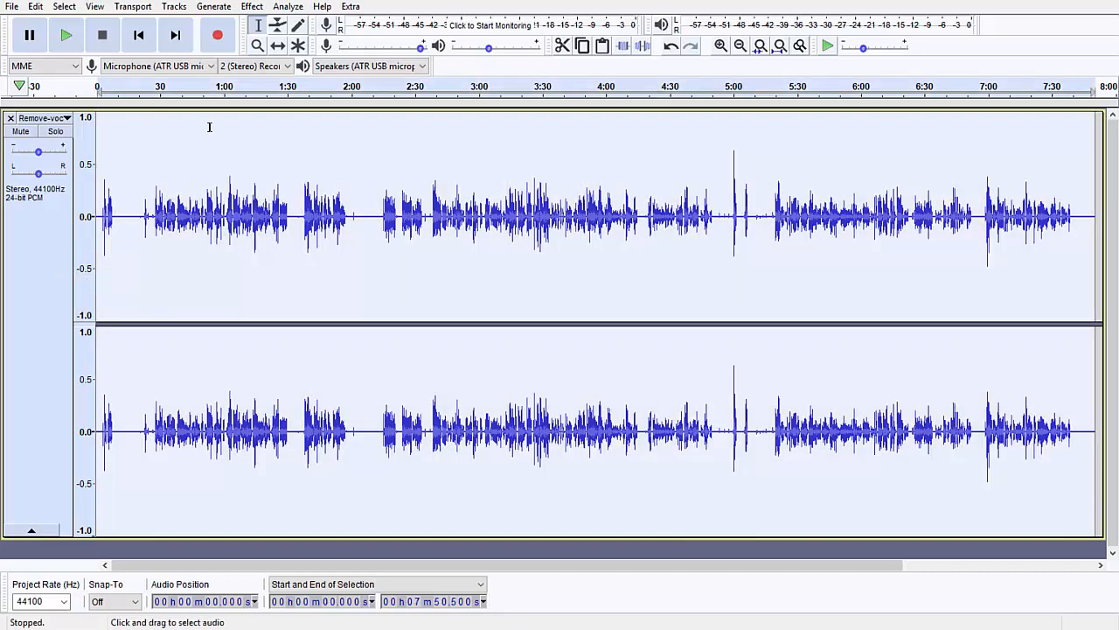
- Amplify the selected voice track to a new peak amplitude of -1.0 dB, and undo the amplification
{"action": "left_click", "coordinate": [252, 7]}
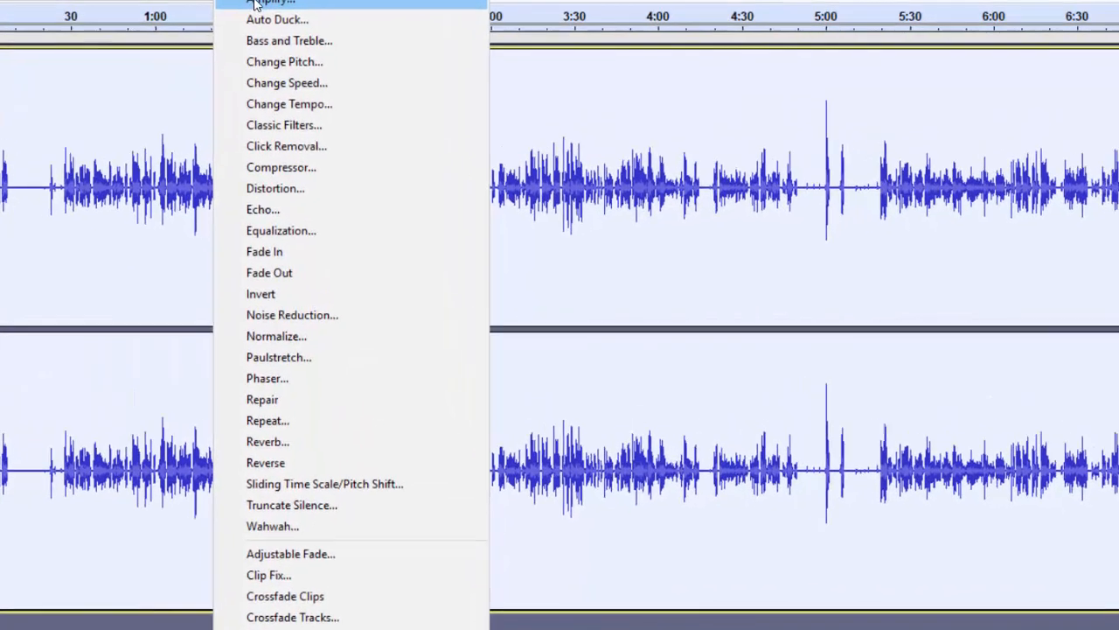
{"action": "left_click", "coordinate": [258, 2]}
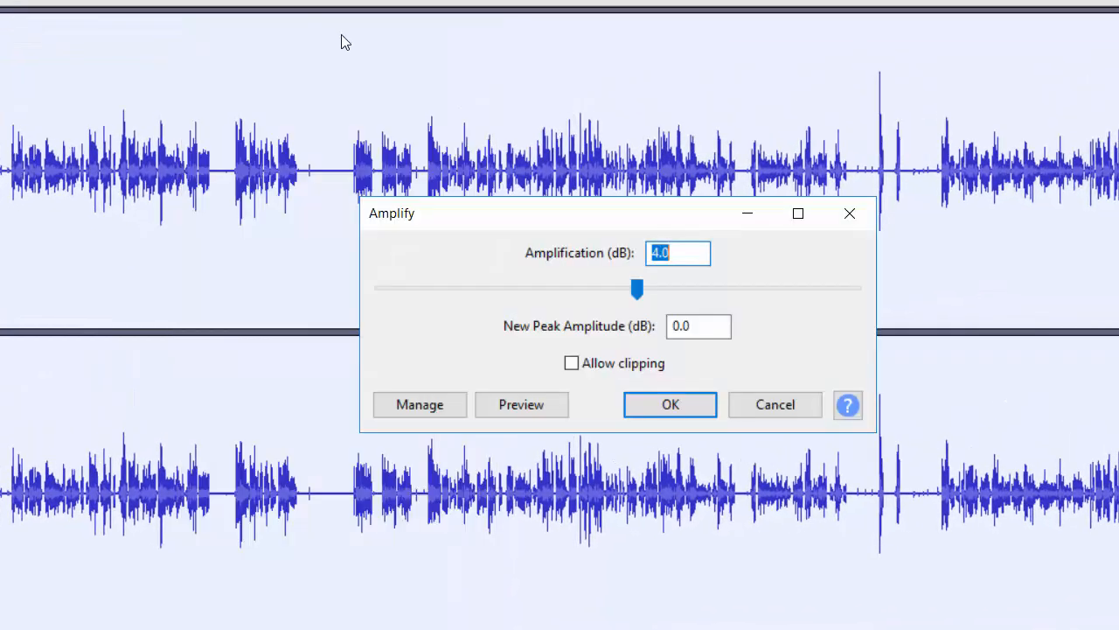
{"action": "left_click_drag", "start_coordinate": [534, 220], "coordinate": [476, 216]}
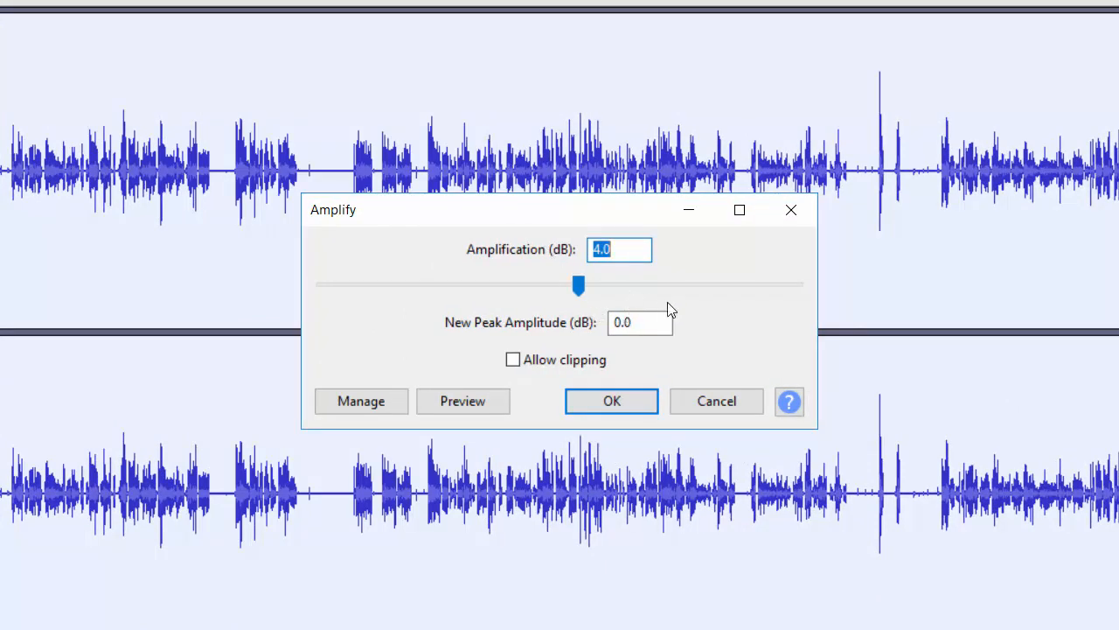
{"action": "left_click", "coordinate": [618, 254]}
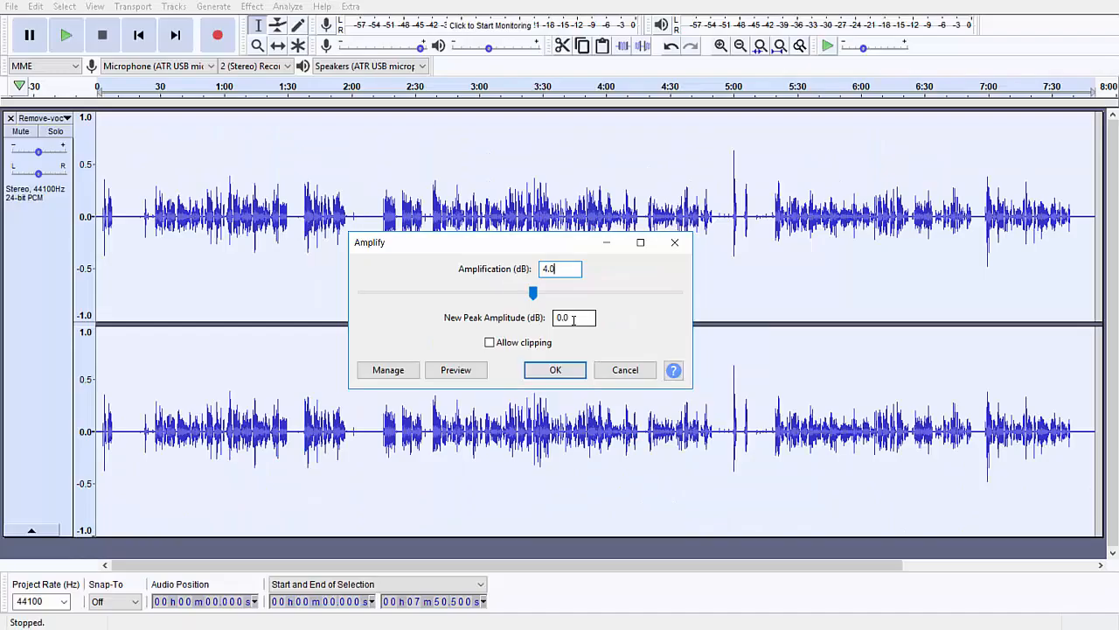
{"action": "left_click_drag", "start_coordinate": [574, 320], "coordinate": [548, 320]}
{"action": "type", "text": "-"}
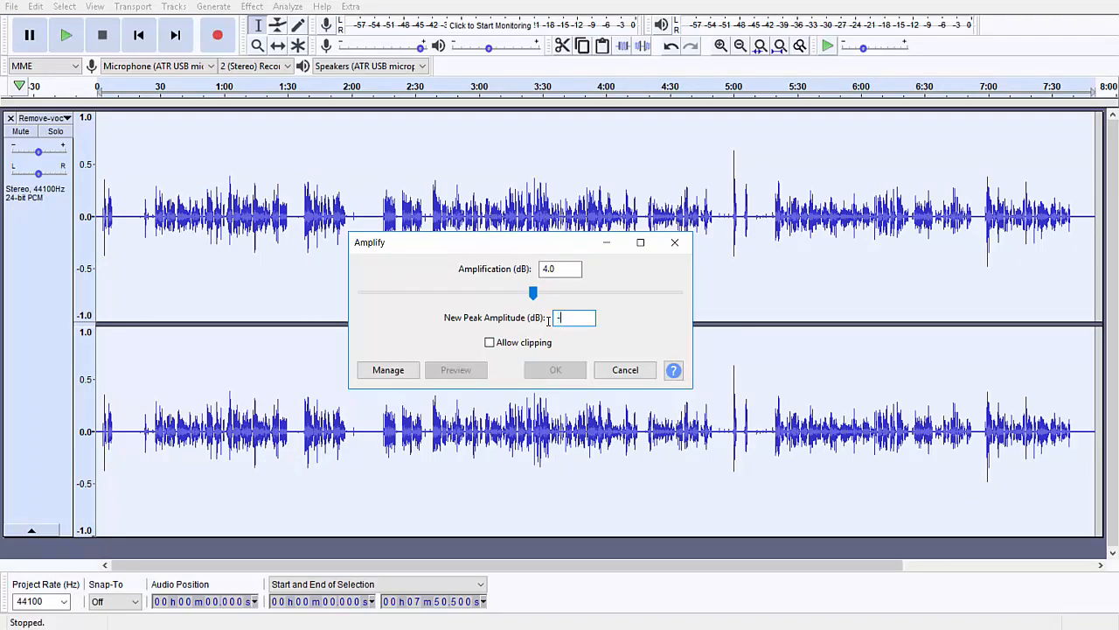
{"action": "type", "text": "1.0"}
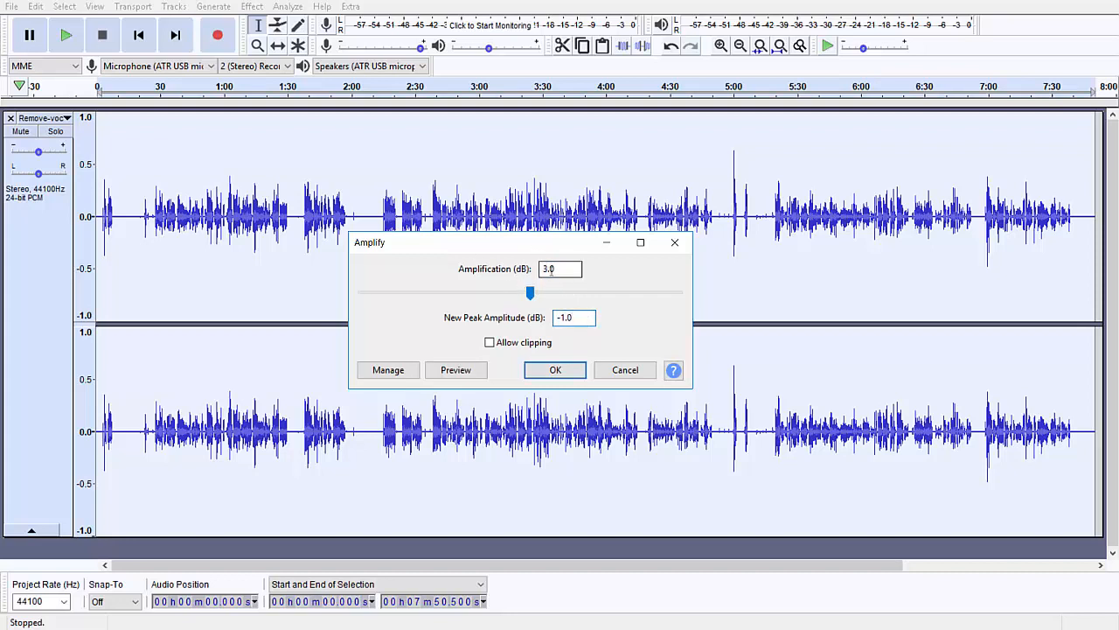
{"action": "left_click", "coordinate": [537, 369]}
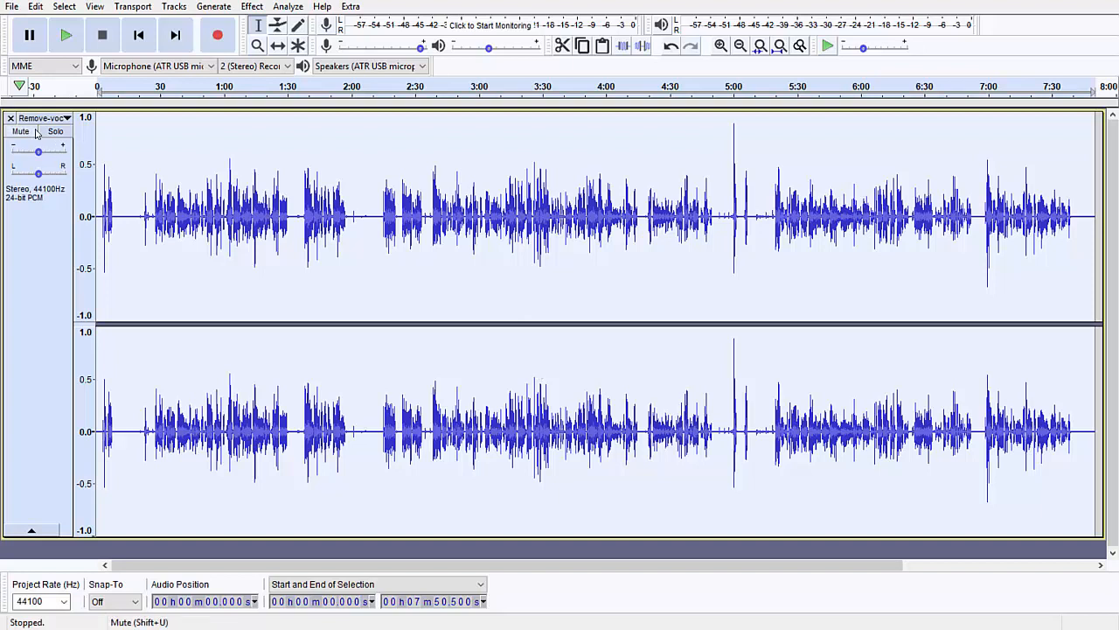
{"action": "left_click", "coordinate": [35, 7]}
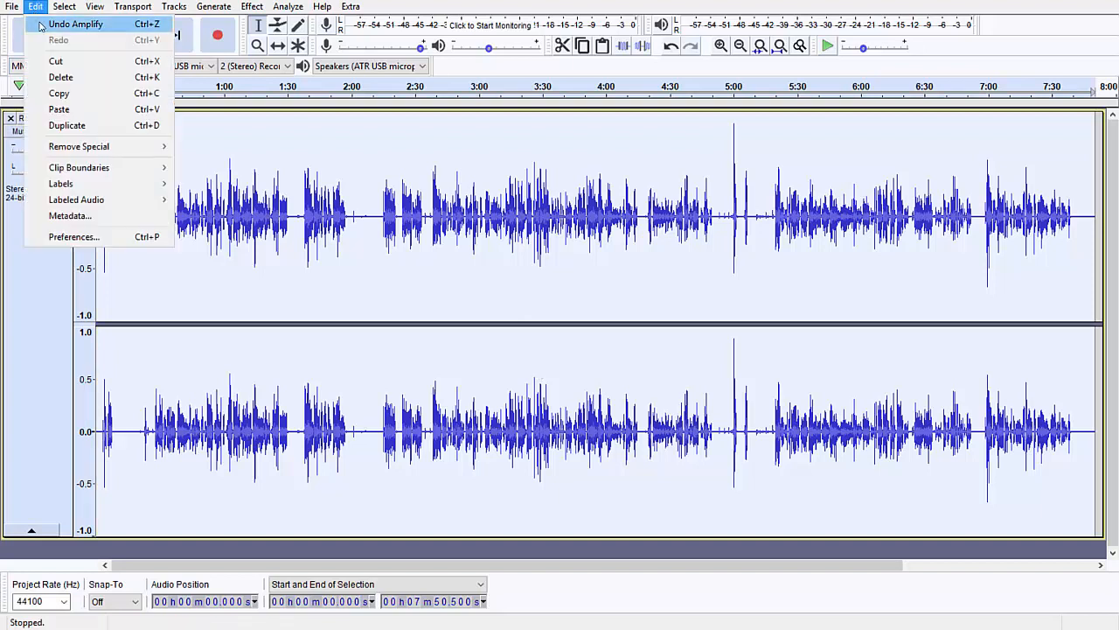
{"action": "left_click", "coordinate": [35, 9]}
- Normalize the selected voice track to a maximum amplitude of -1.0 dB with DC offset removal
{"action": "left_click", "coordinate": [252, 7]}
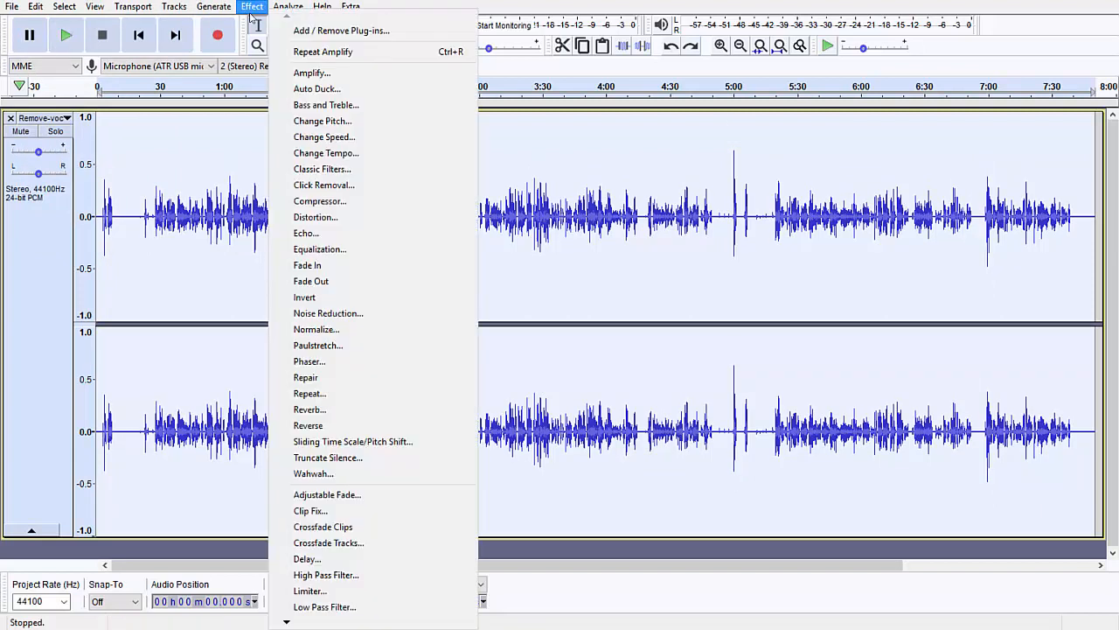
{"action": "left_click", "coordinate": [331, 329]}
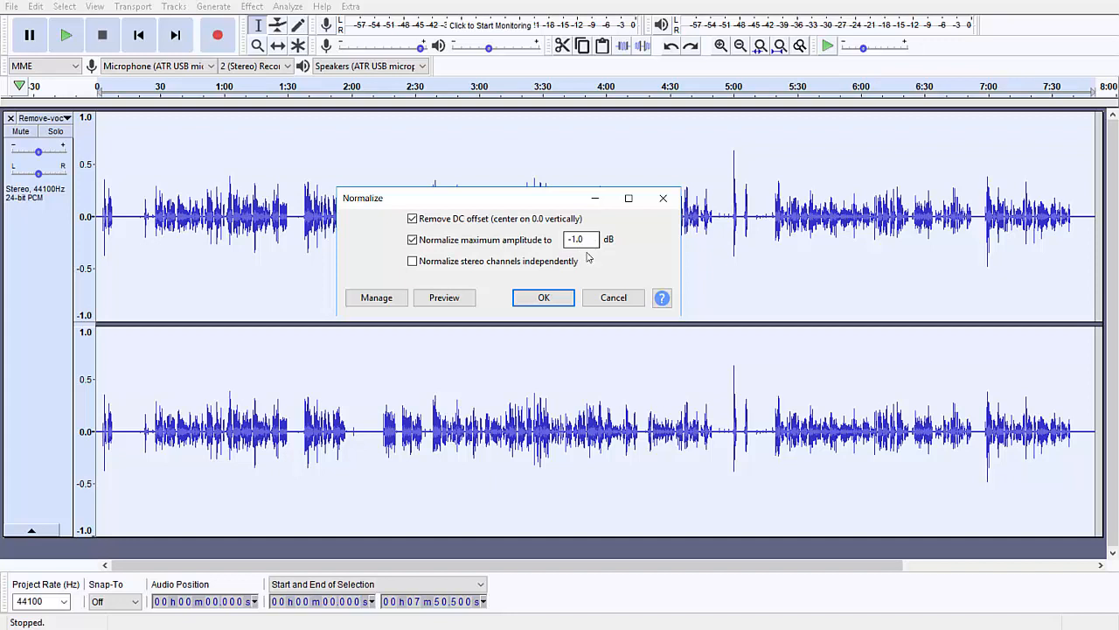
{"action": "left_click", "coordinate": [545, 298]}
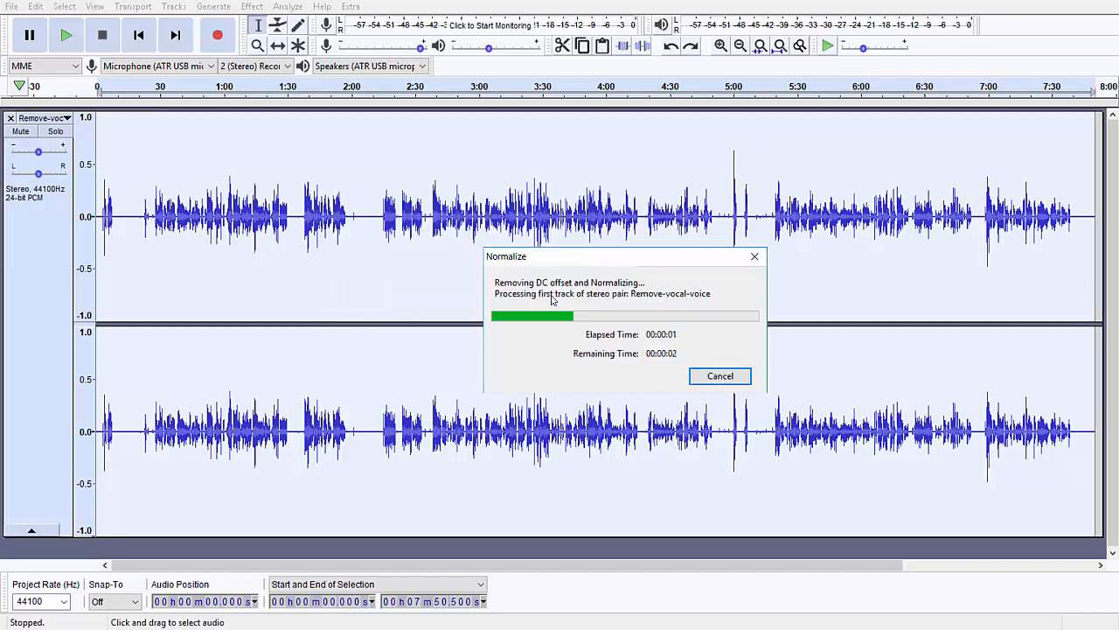